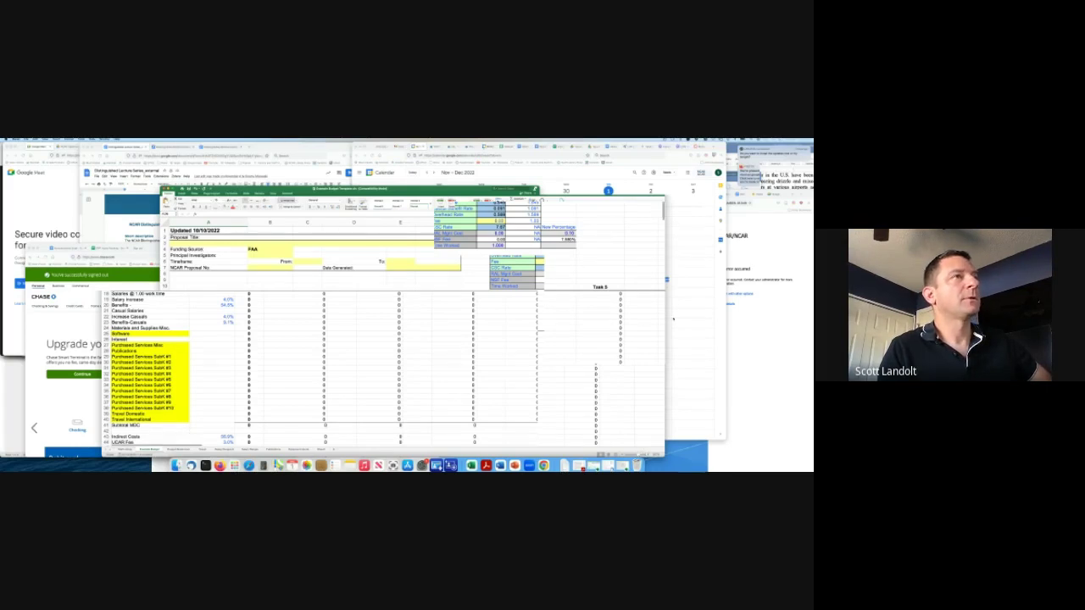
Step: Enlarge the budget workbook window and zoom the Example Budget sheet to 155%
drag(666, 280, 746, 310)
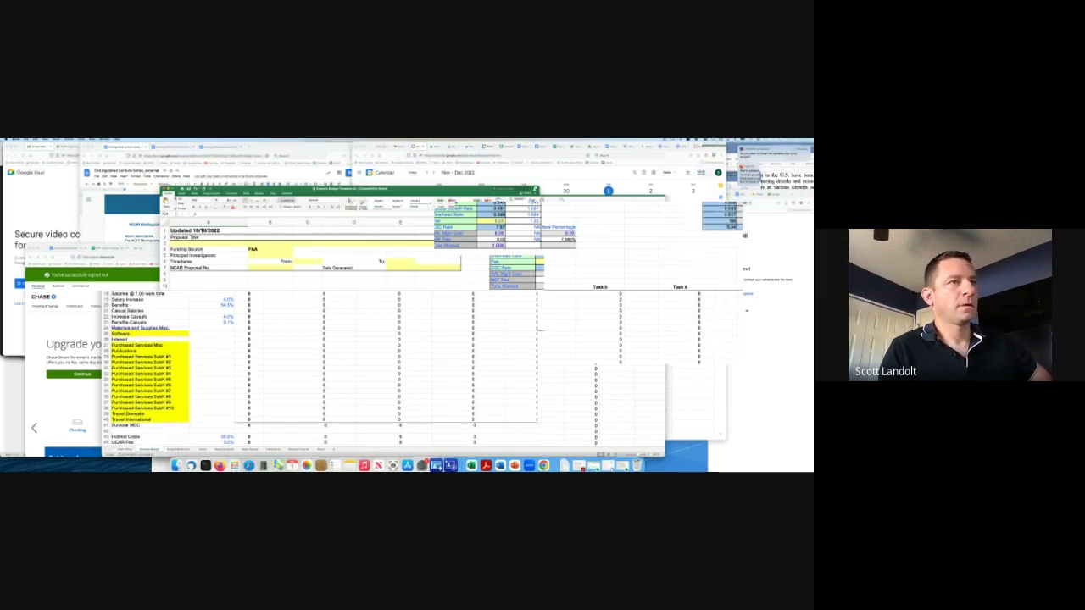
click(720, 455)
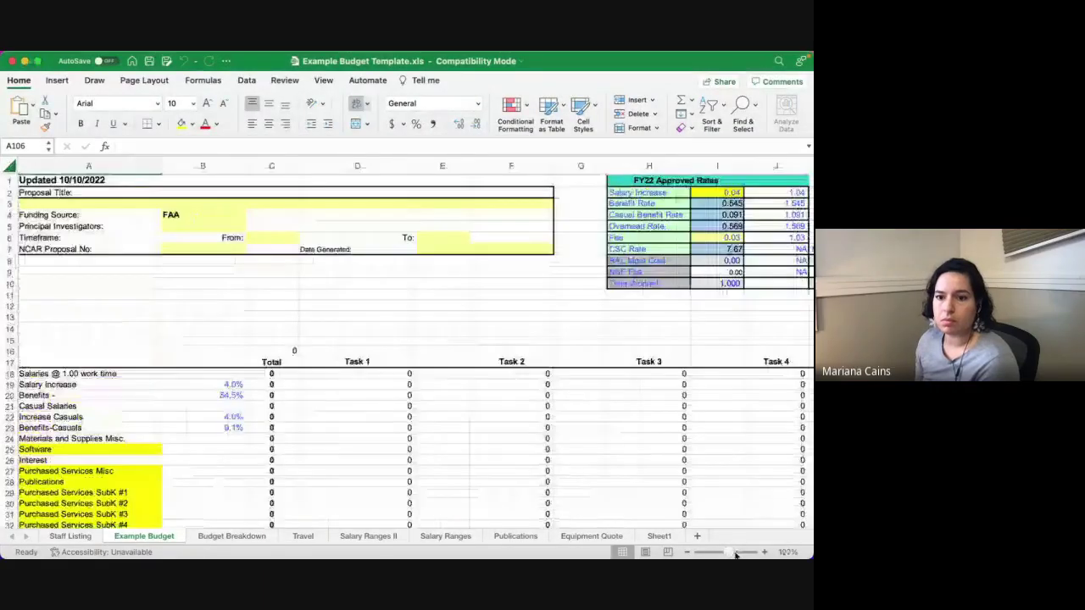
drag(729, 554, 734, 553)
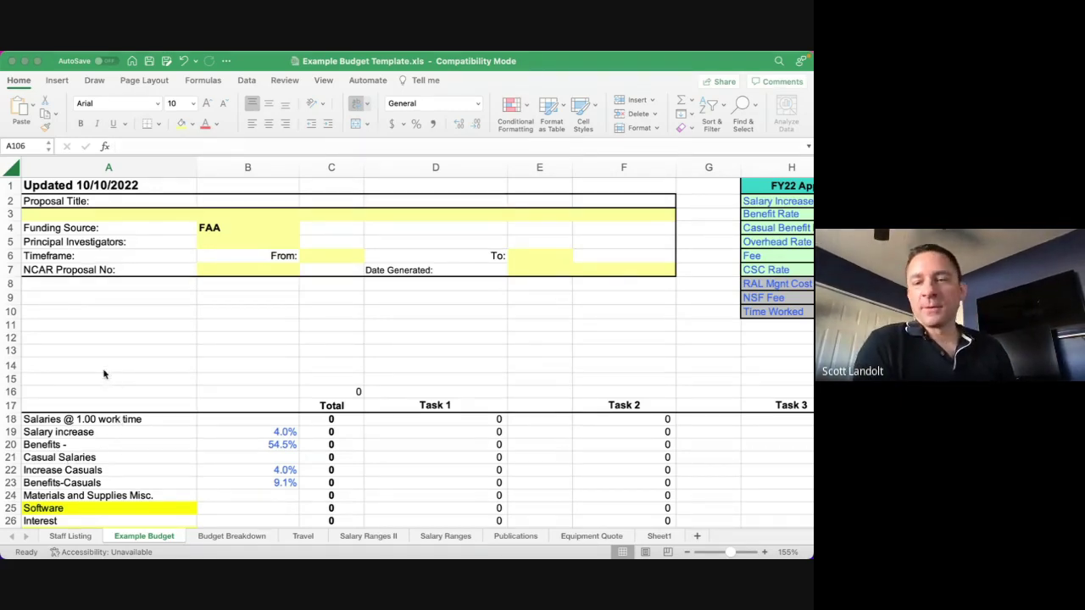
Step: Examine the proposal header fields for title, principal investigators, timeframe, NCAR proposal number and date generated
click(27, 201)
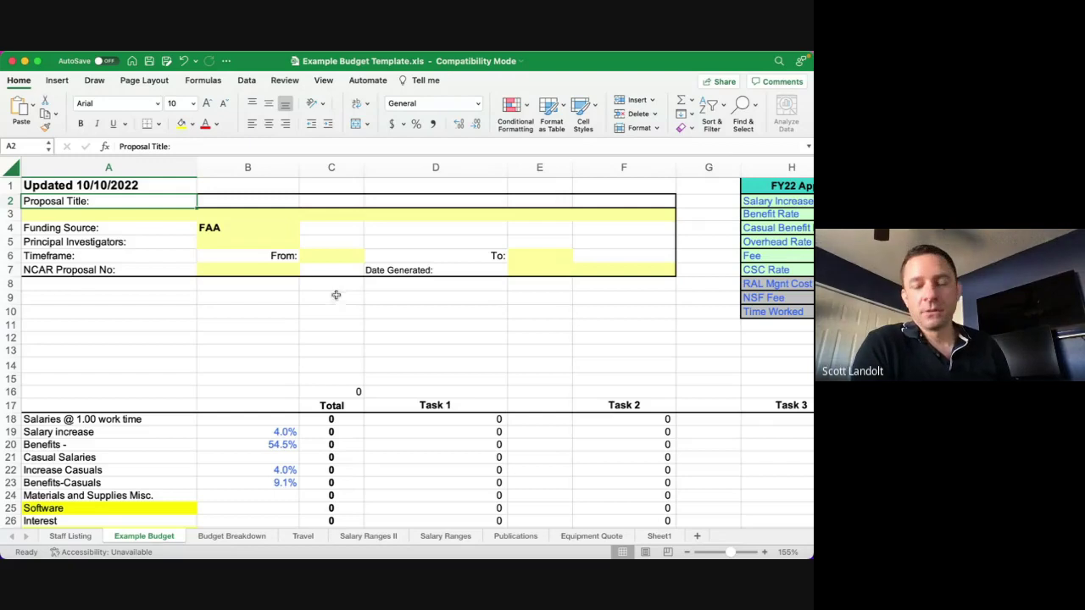
click(228, 243)
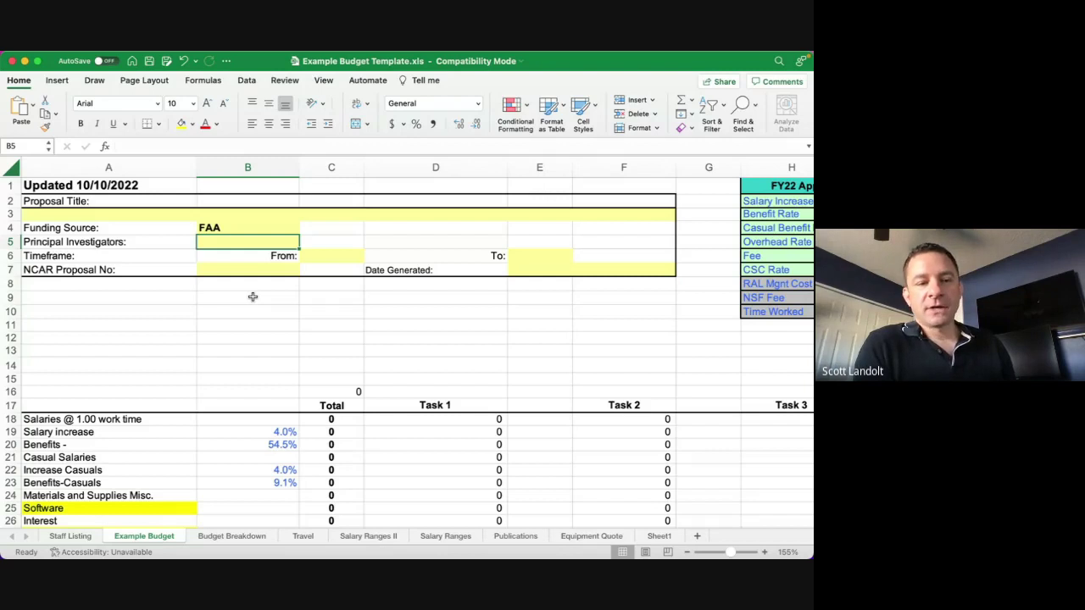
click(335, 259)
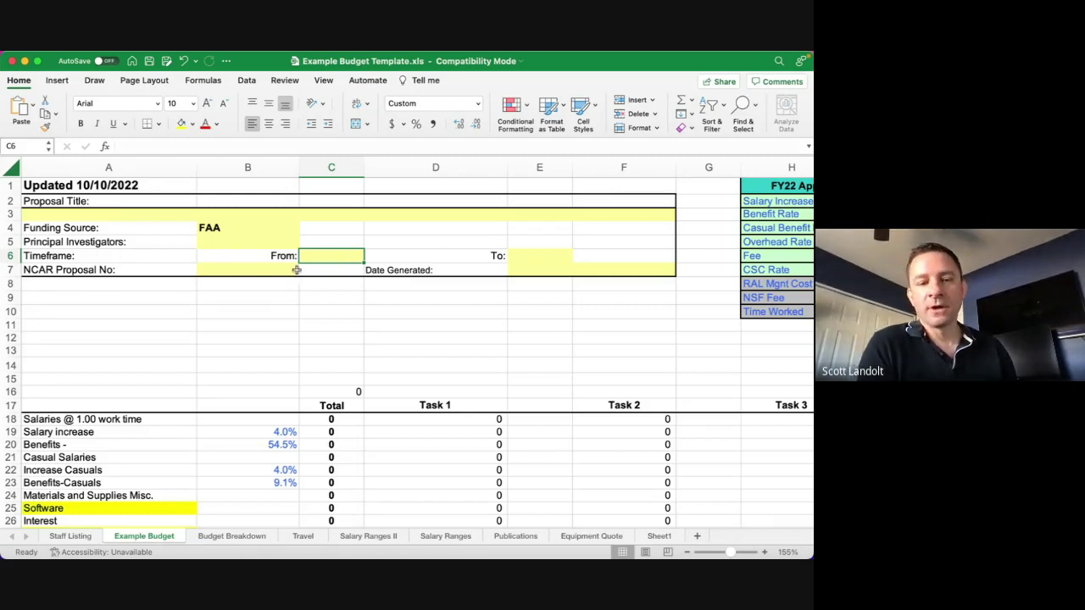
click(294, 269)
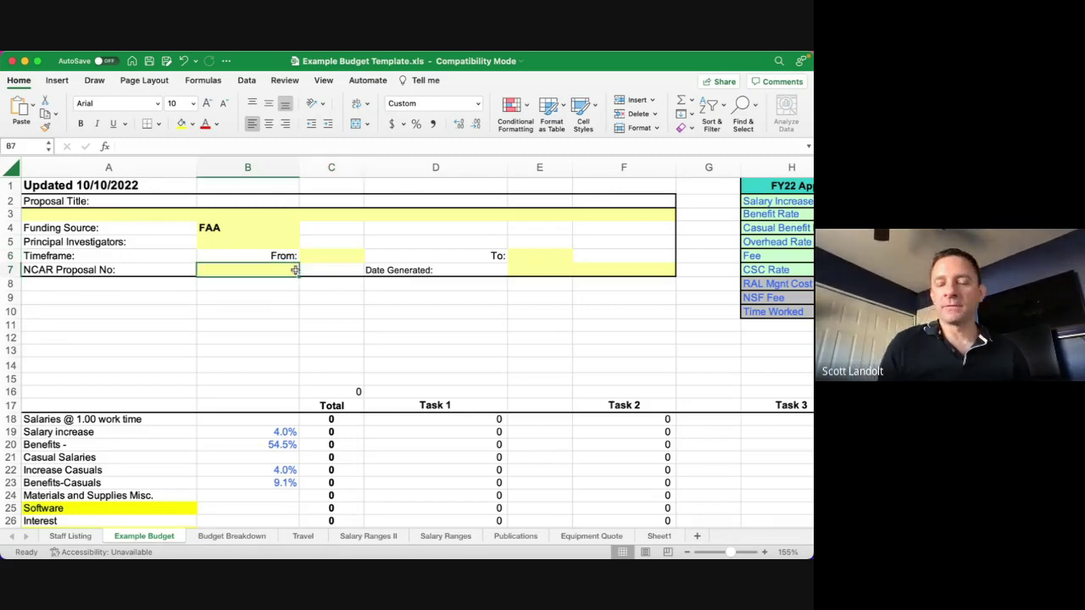
click(596, 271)
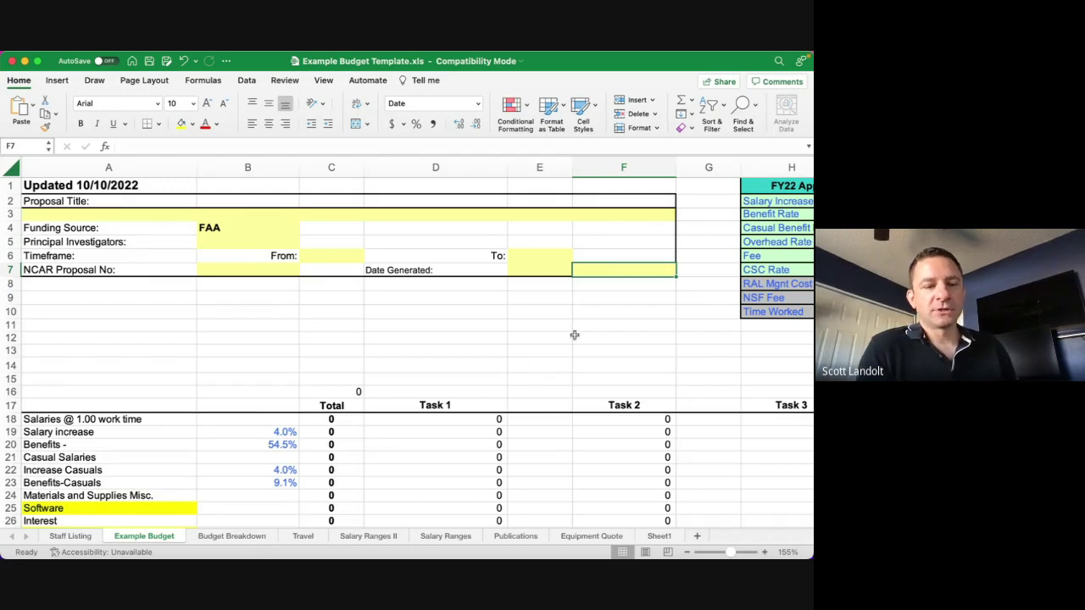
Step: Review the cost lines down through the grand total and the Rates and FTE's table, ending at the first employee name cell, A63
scroll(429, 412, down, 3)
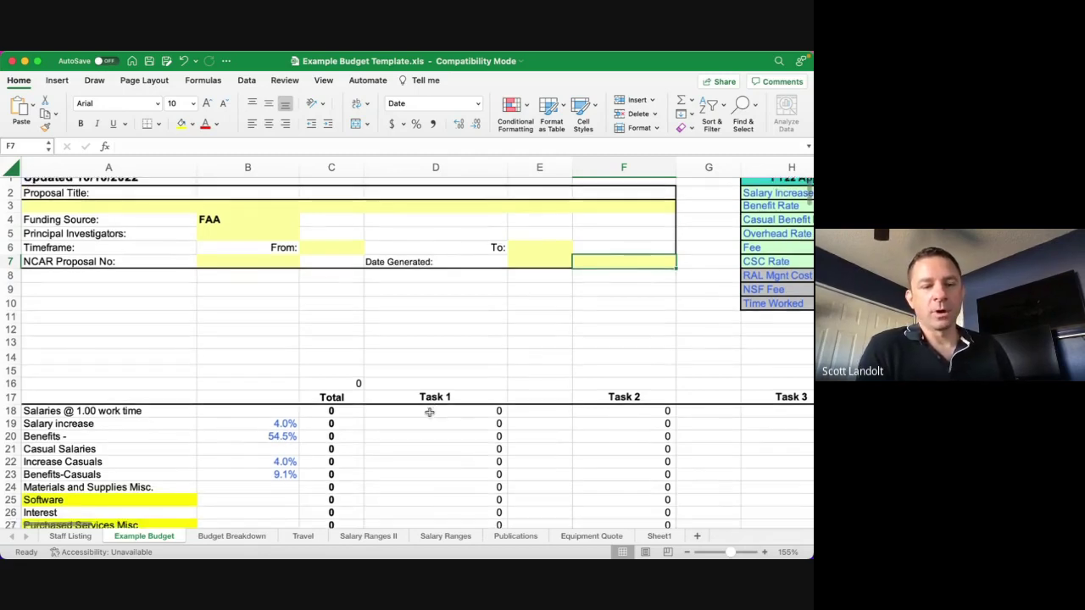
scroll(429, 412, down, 10)
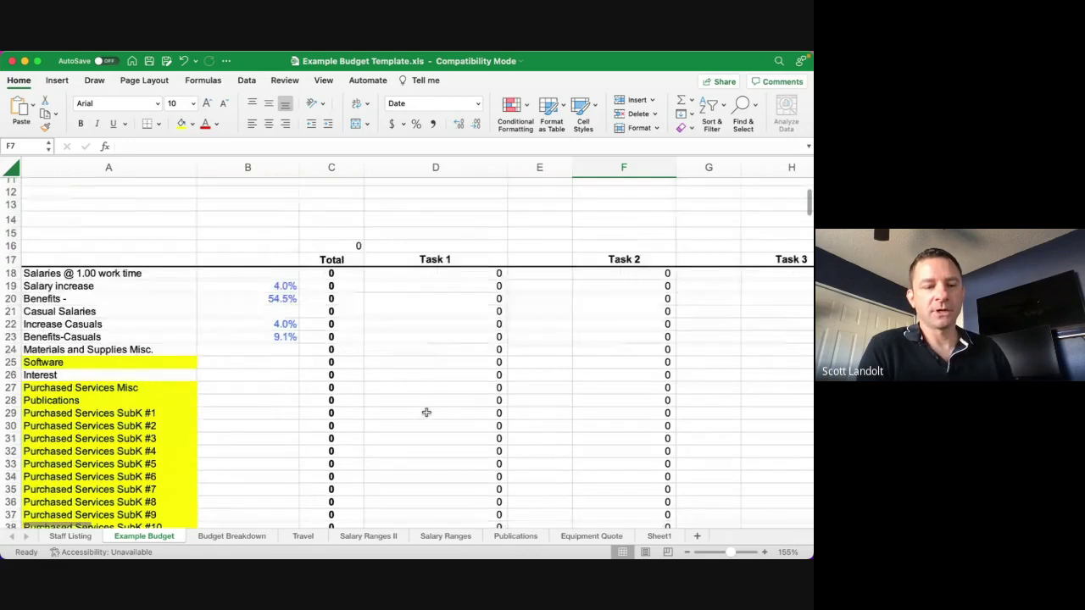
scroll(425, 412, down, 1)
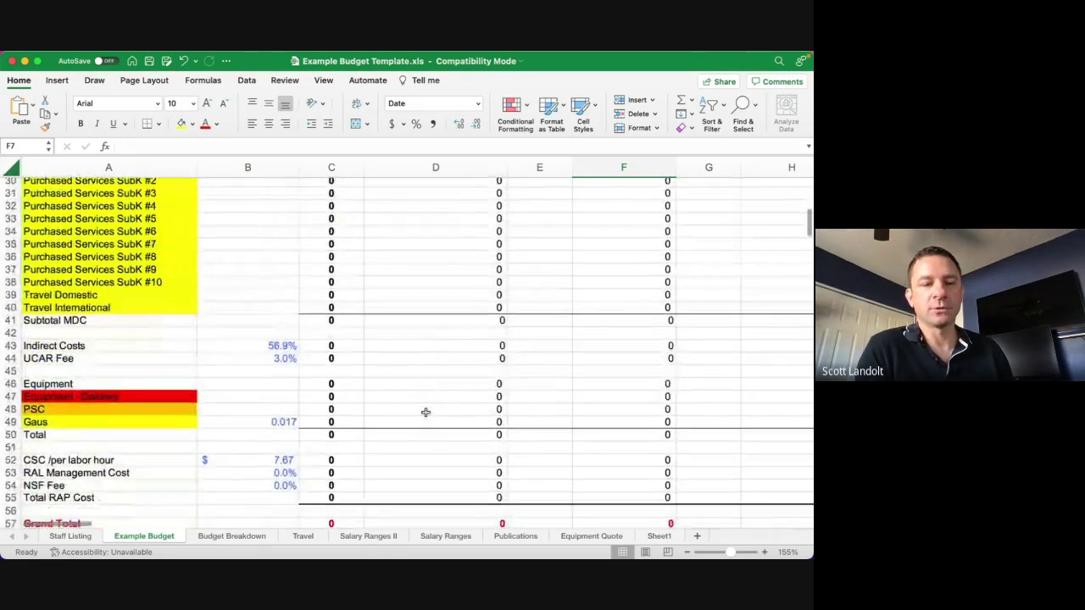
scroll(426, 412, down, 1)
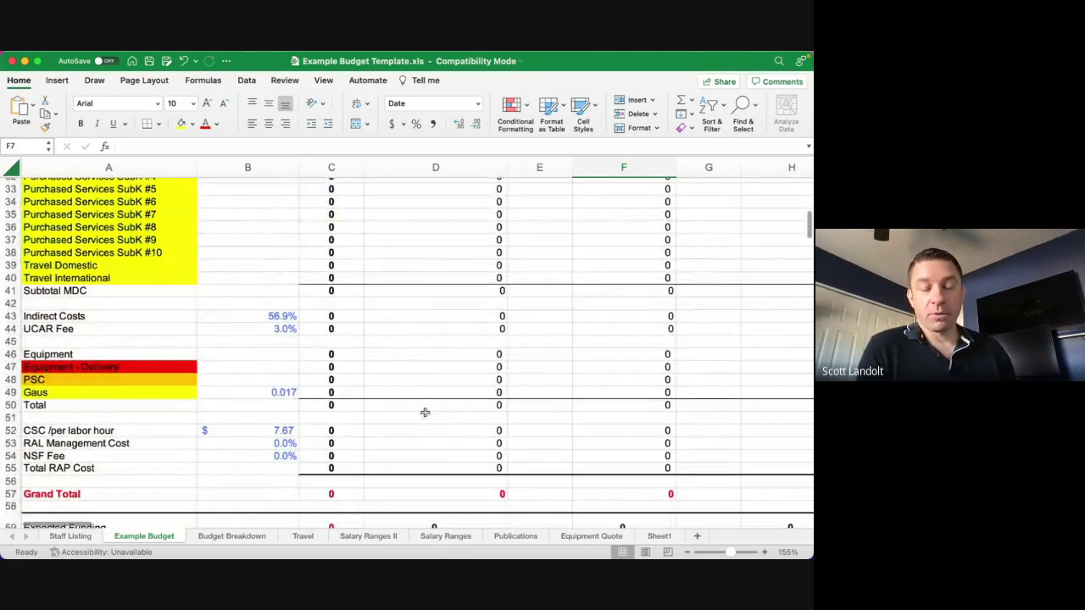
scroll(425, 412, down, 1)
scroll(421, 409, down, 1)
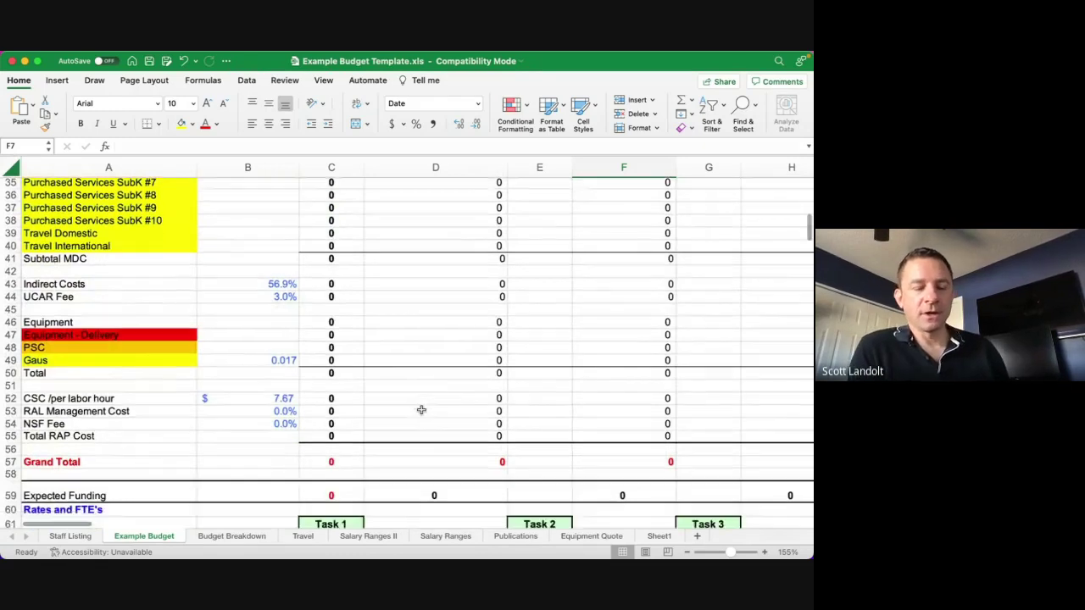
scroll(422, 409, down, 1)
scroll(421, 410, down, 10)
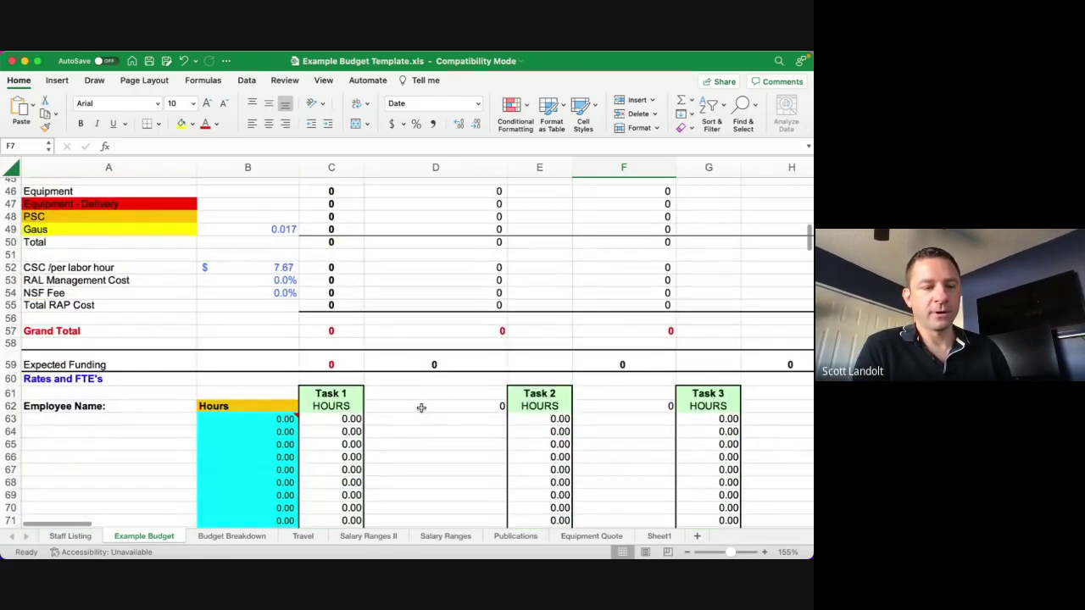
scroll(419, 408, down, 1)
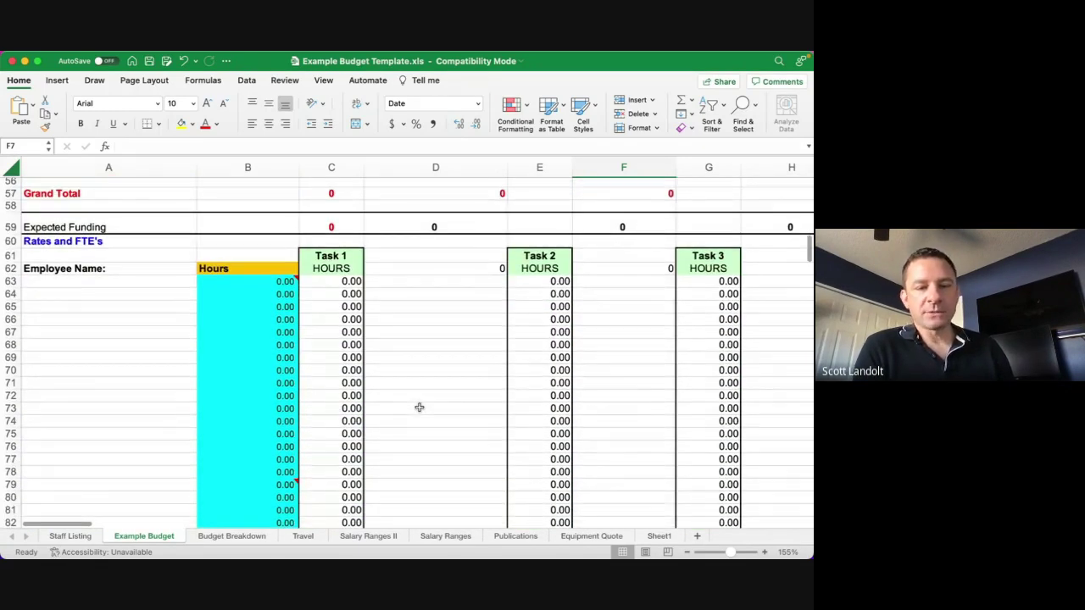
scroll(419, 407, down, 1)
click(161, 232)
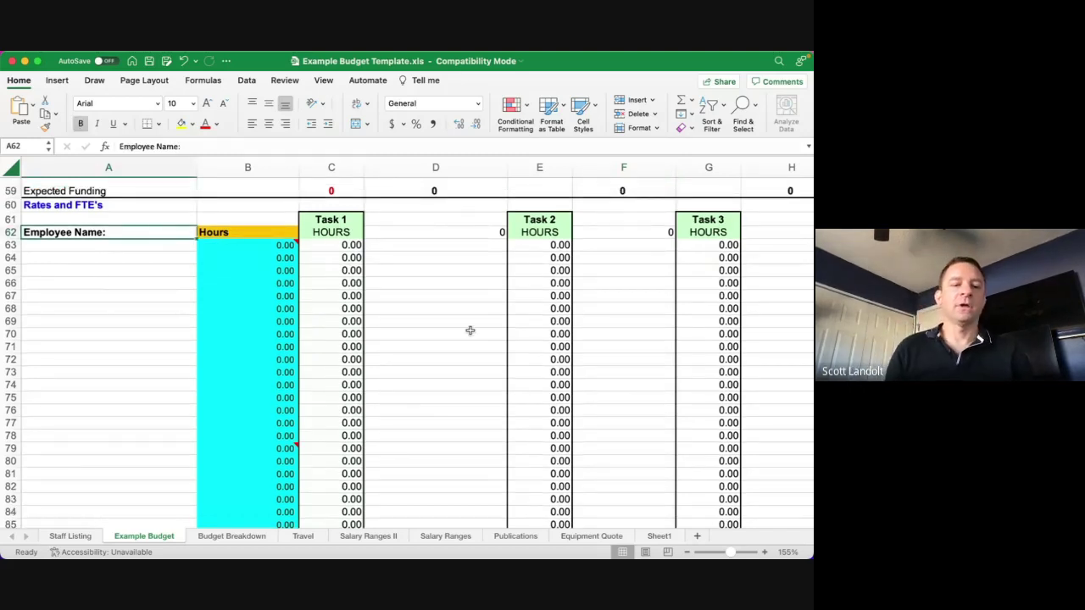
scroll(461, 339, down, 1)
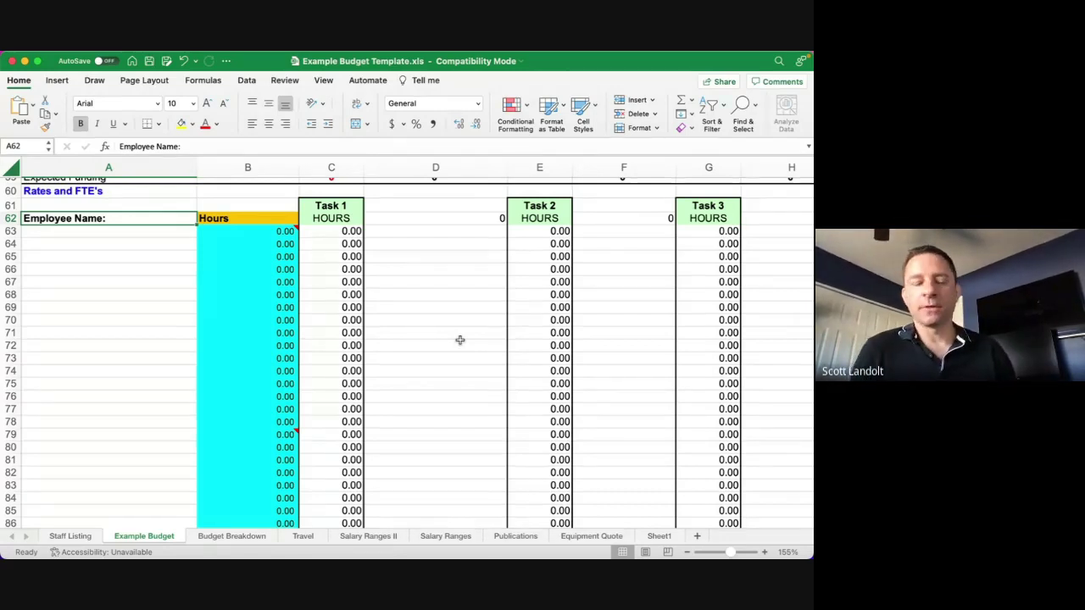
key(Down)
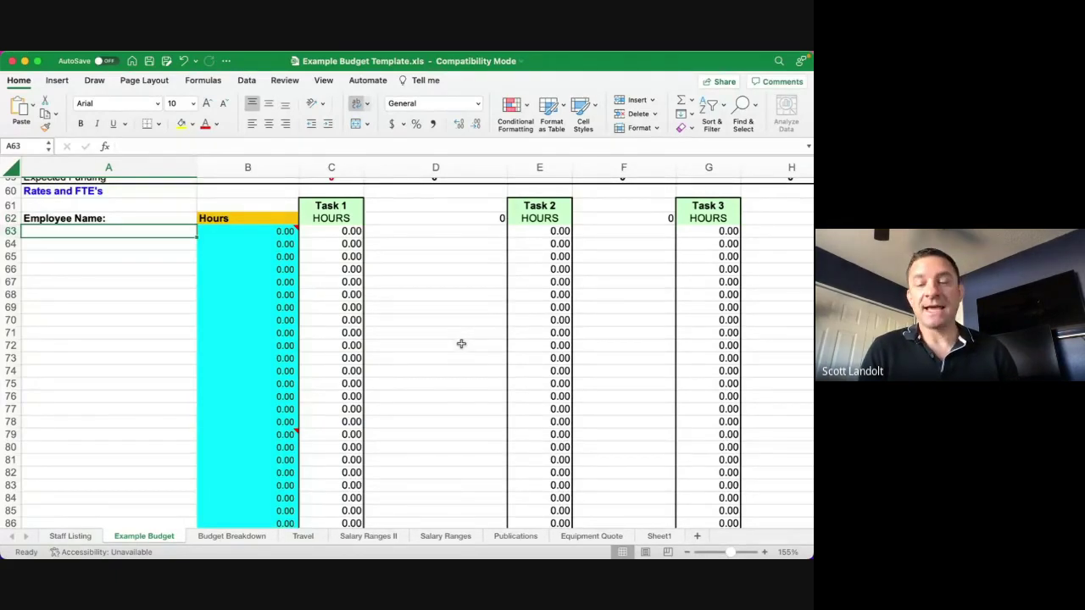
Step: View the Staff Listing sheet's position titles and salaries at 130% zoom
click(71, 537)
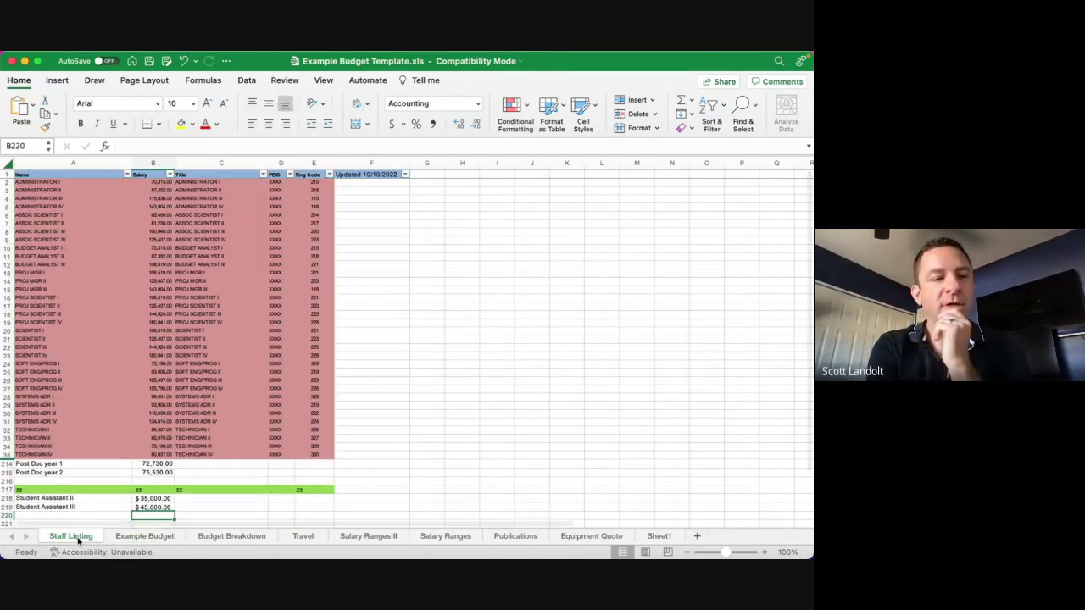
click(765, 552)
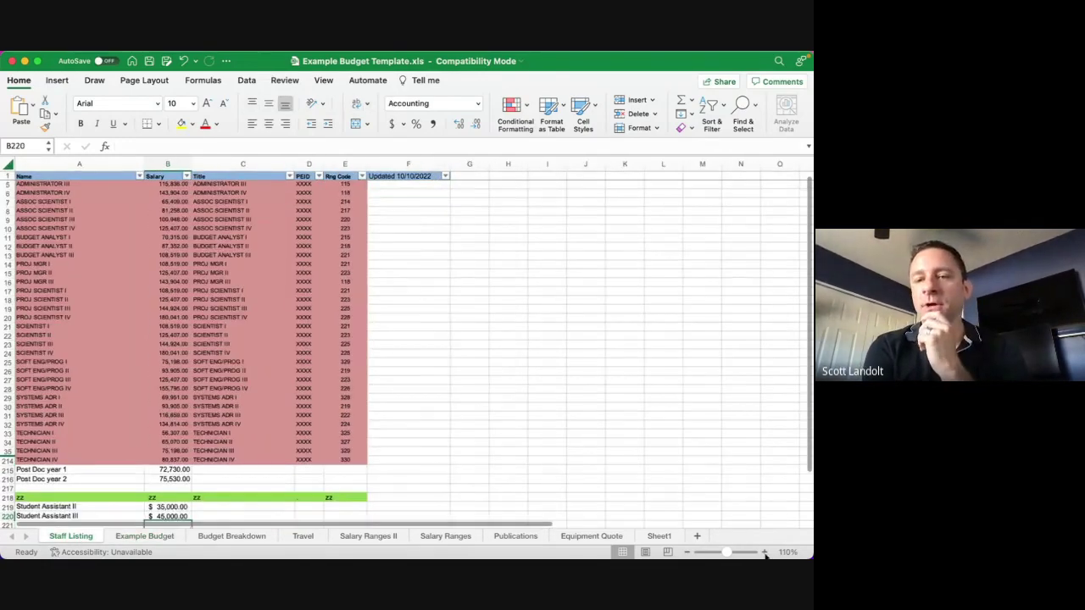
click(765, 552)
click(764, 552)
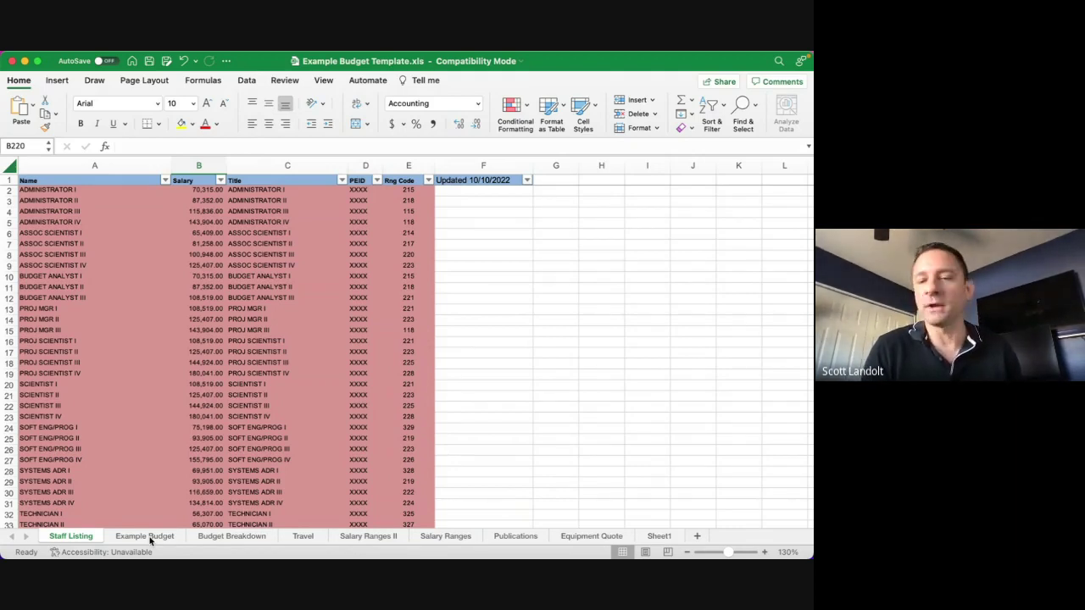
Step: Copy the PROJ SCIENTIST I name from the Staff Listing into cell A63 of the Example Budget sheet
click(10, 341)
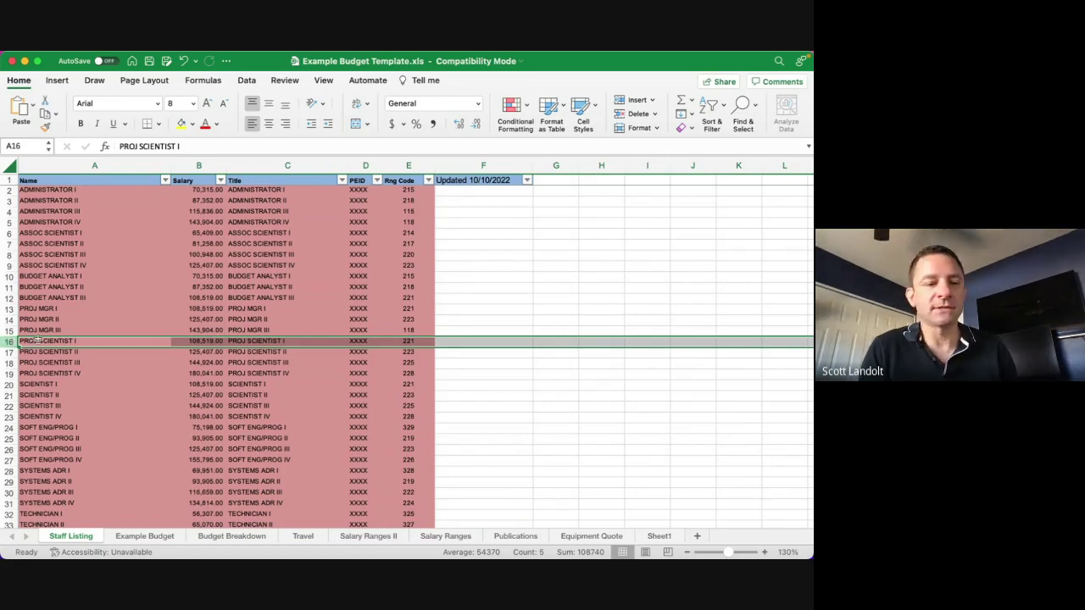
click(82, 340)
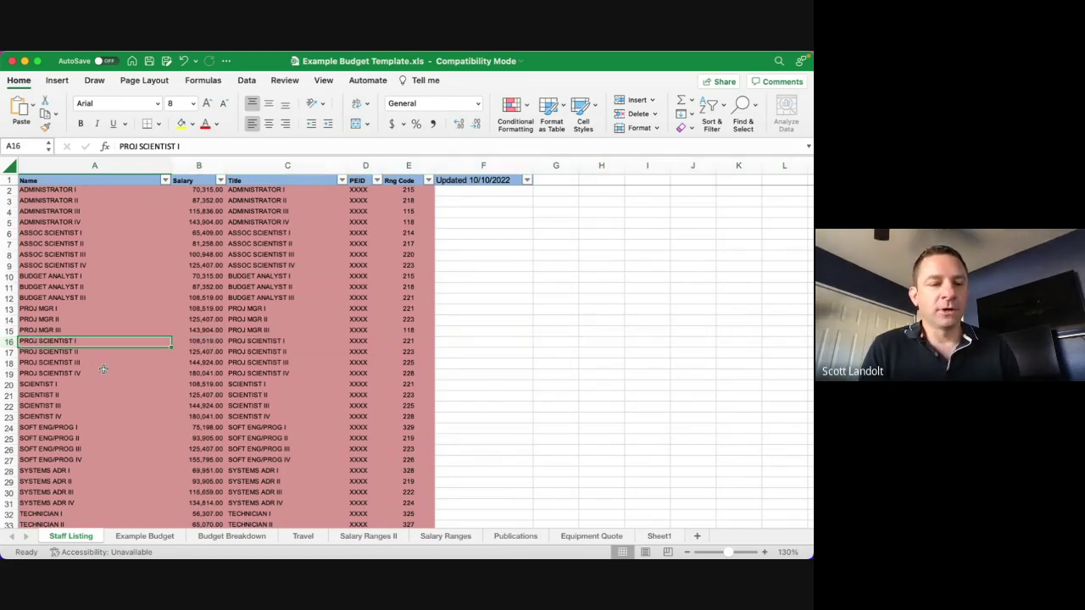
key(super+c)
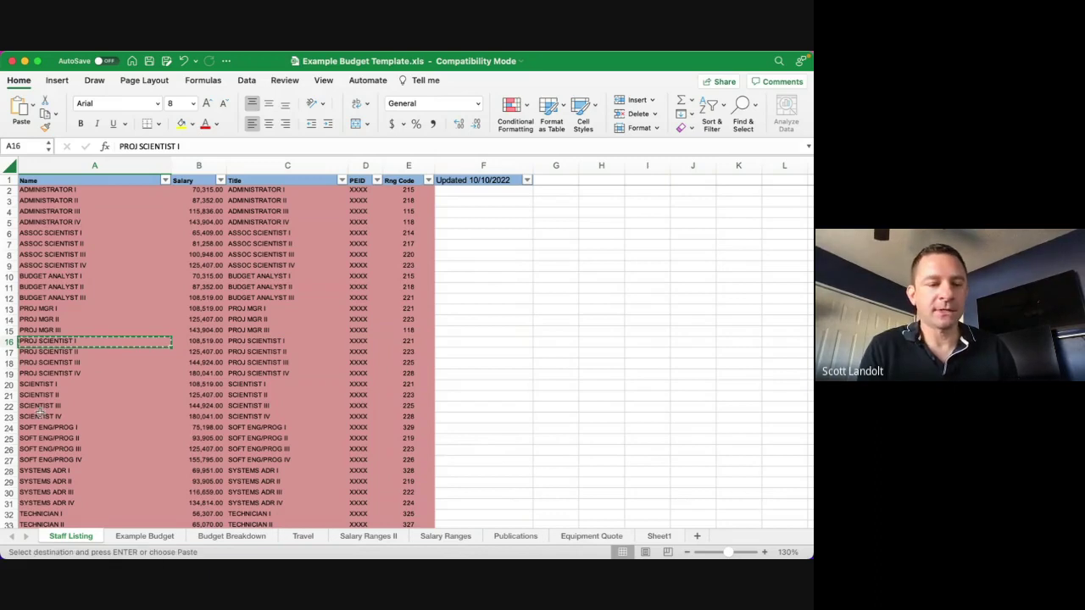
click(159, 537)
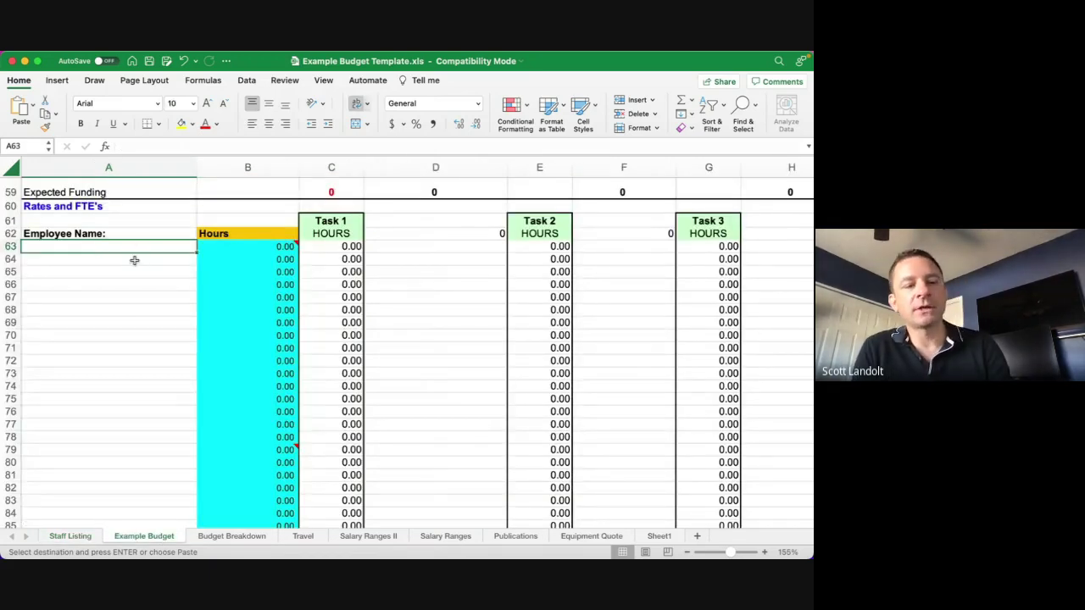
key(super+v)
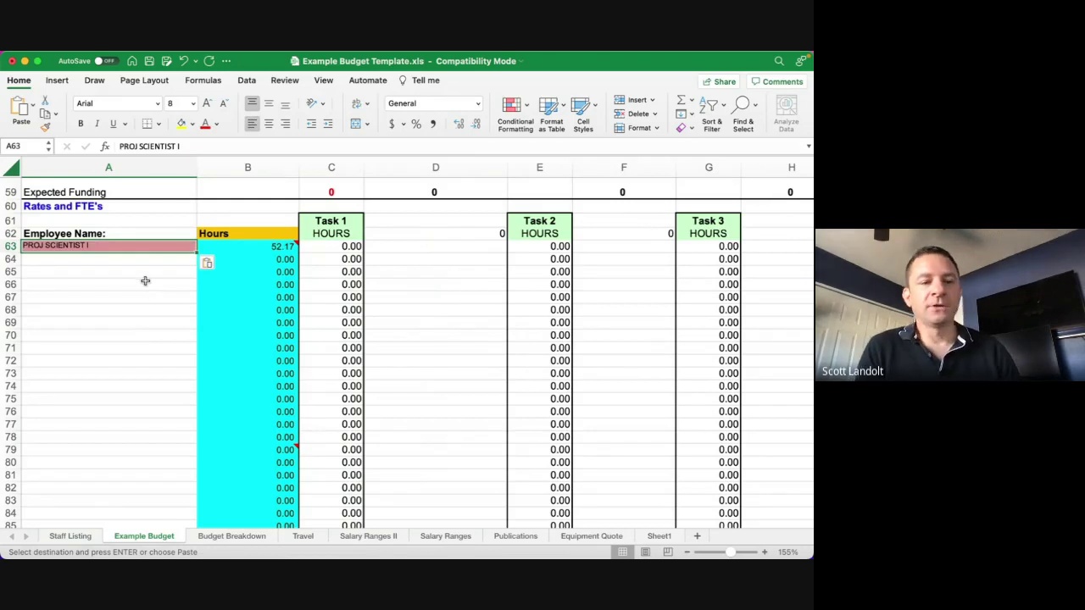
click(145, 278)
click(145, 280)
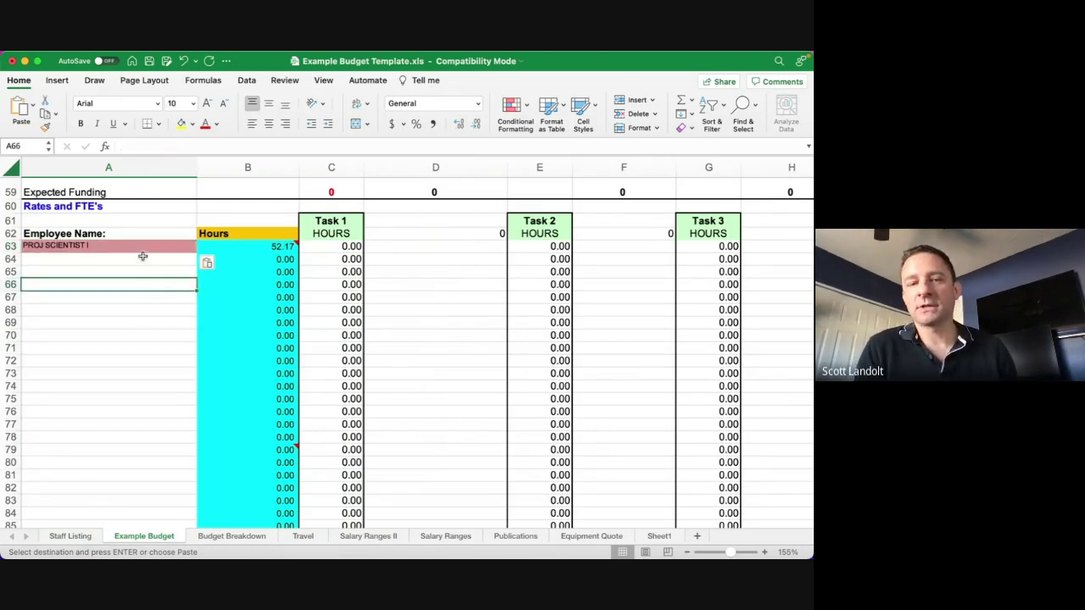
Step: Check the PROJ SCIENTIST I hourly rate formula and enter 1440 Task 1 hours for that position in C63
click(260, 246)
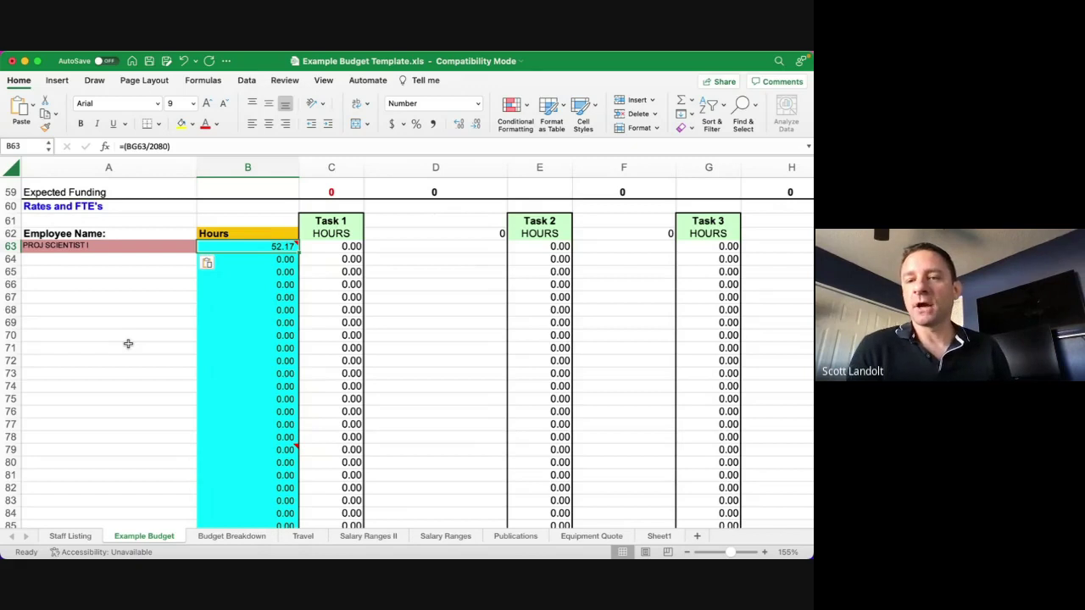
click(328, 248)
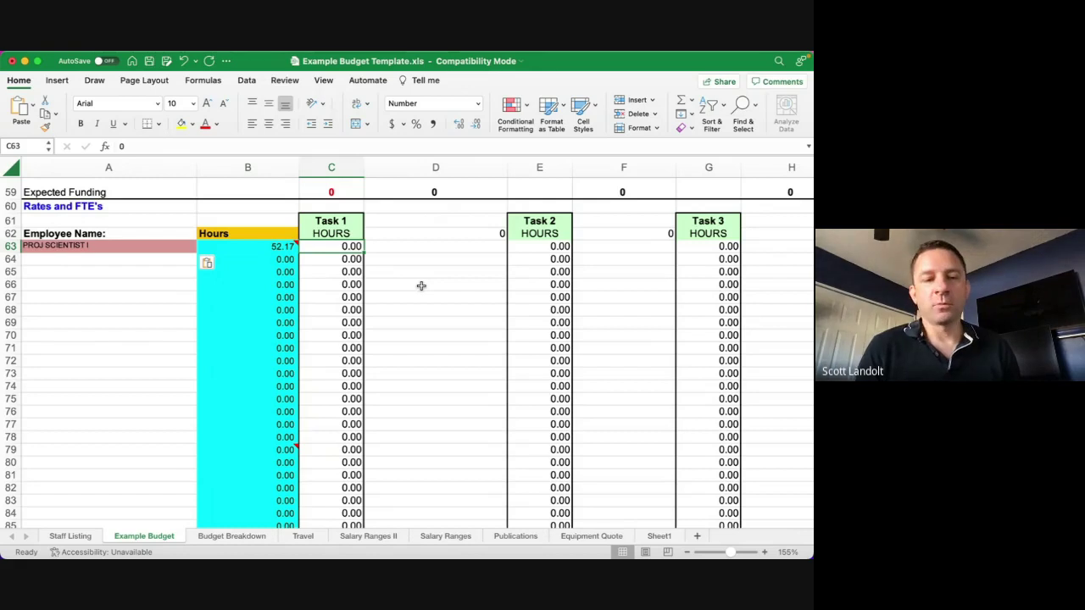
text(1440)
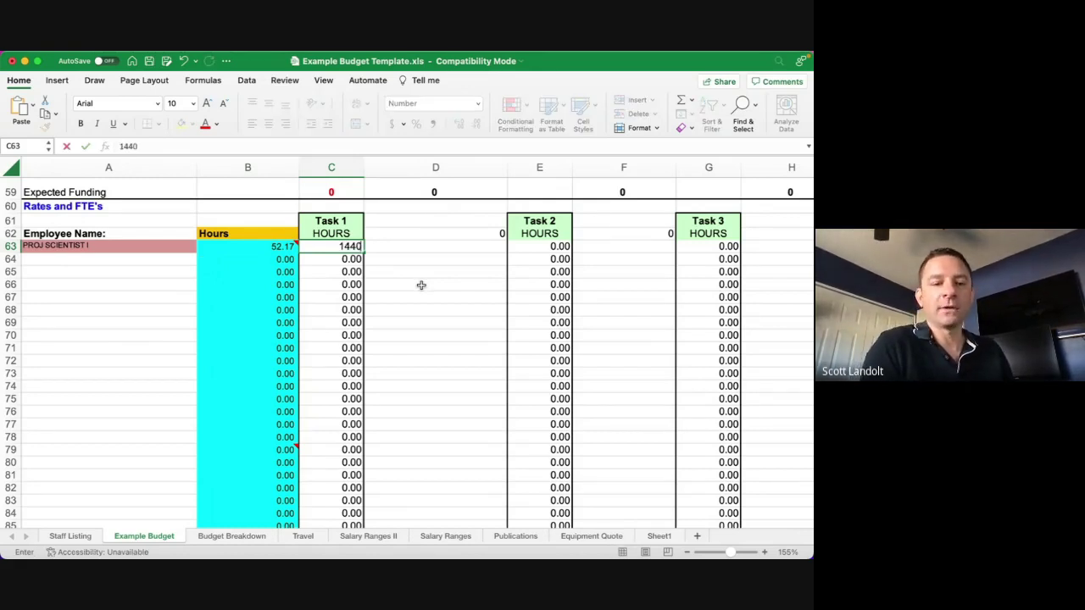
key(Return)
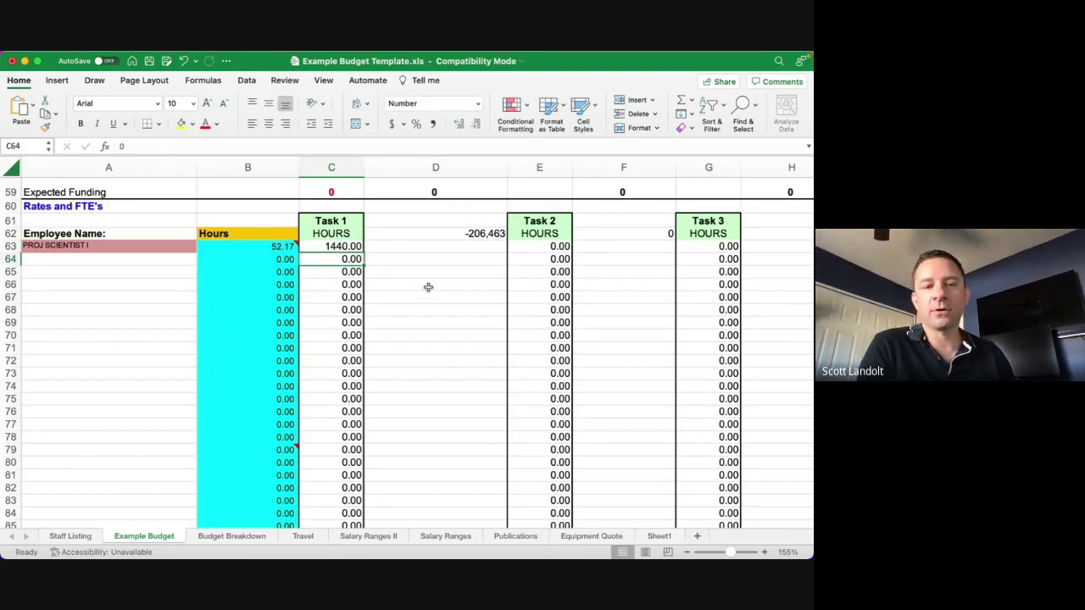
Step: Inspect the Task 1 balance formula in D62 and PROJ SCIENTIST I's salary in the Staff Listing, then return to Example Budget
click(456, 233)
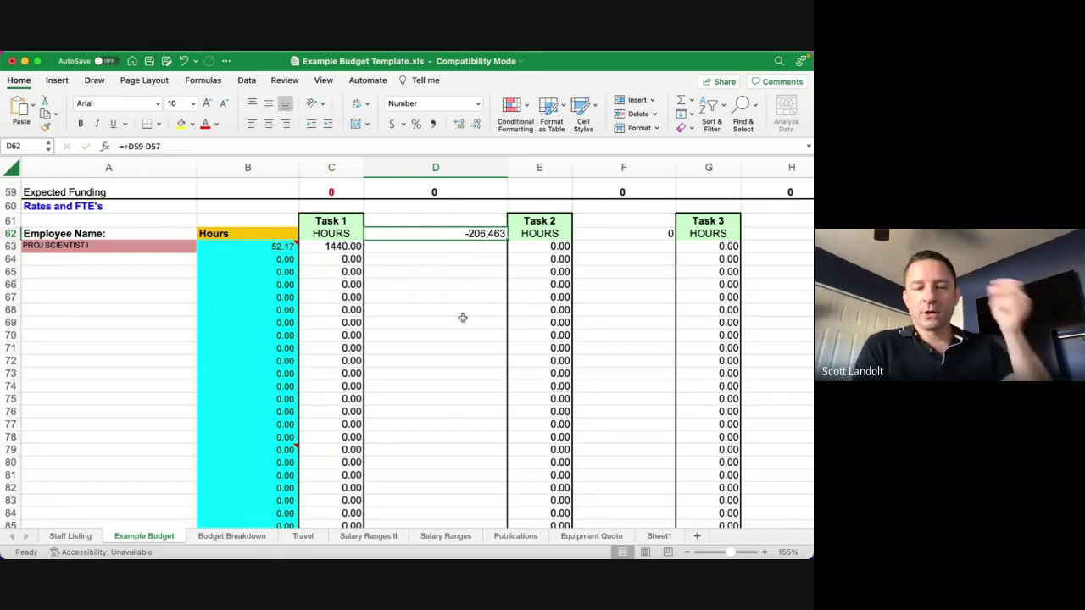
click(61, 539)
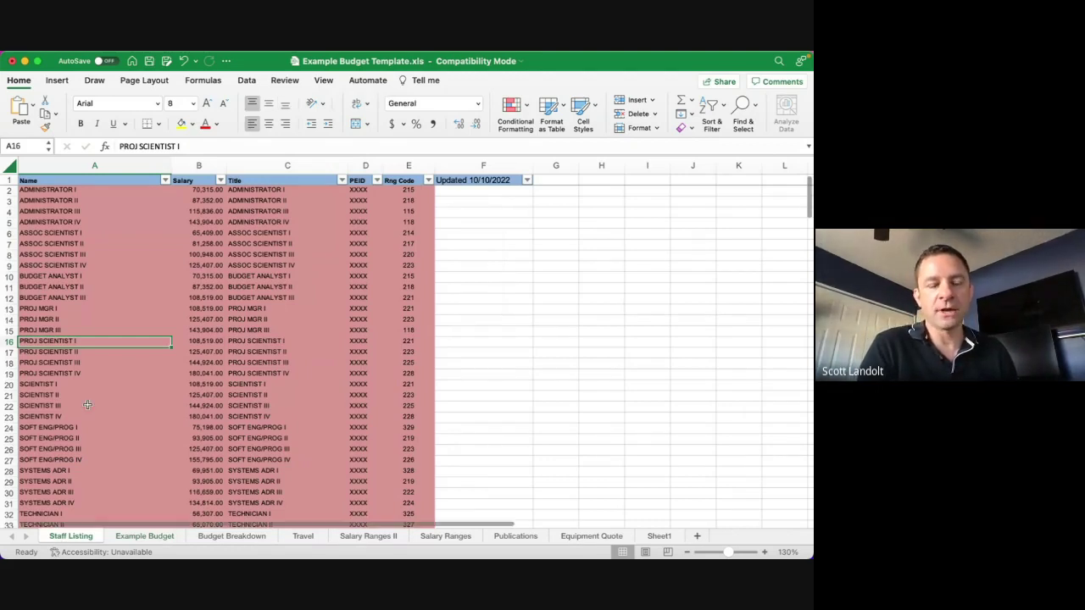
click(186, 340)
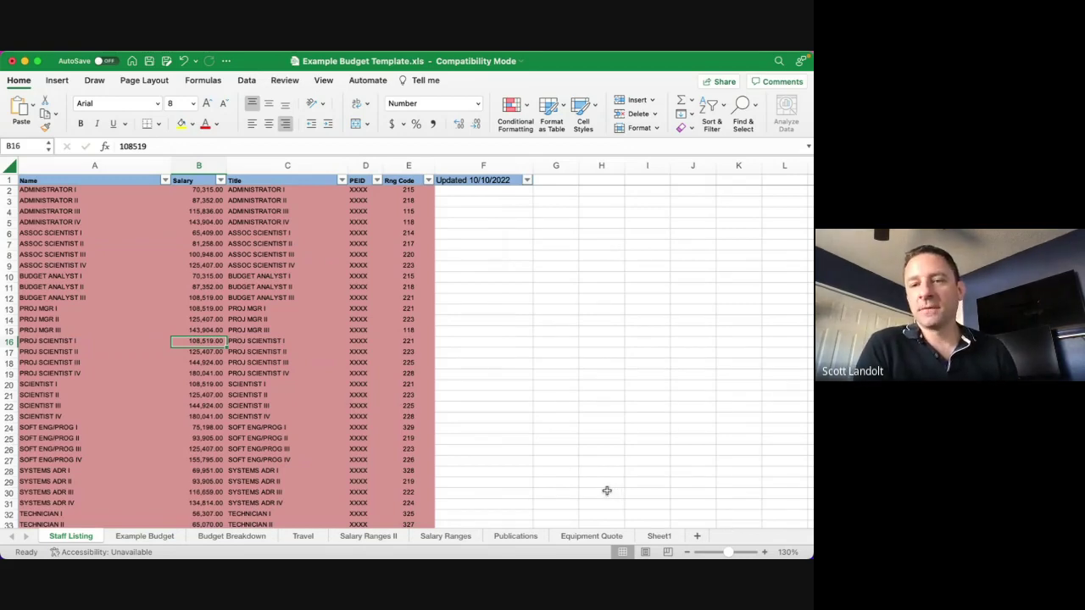
click(169, 539)
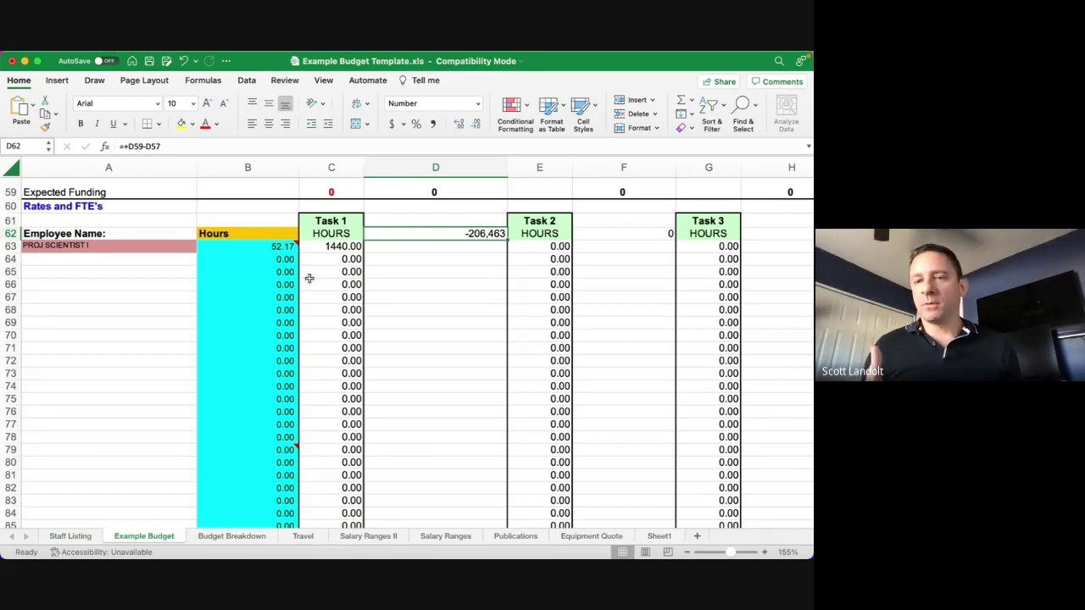
Step: Copy the SOFT ENG/PROG II name from the Staff Listing into cell A64 of the Example Budget sheet
click(71, 536)
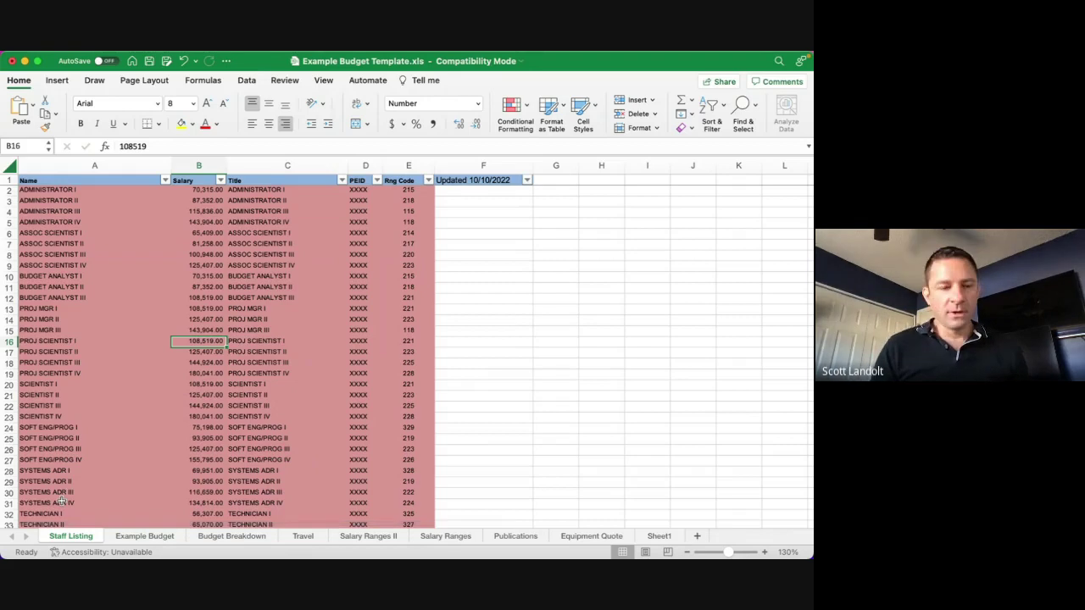
click(5, 428)
click(5, 438)
click(77, 438)
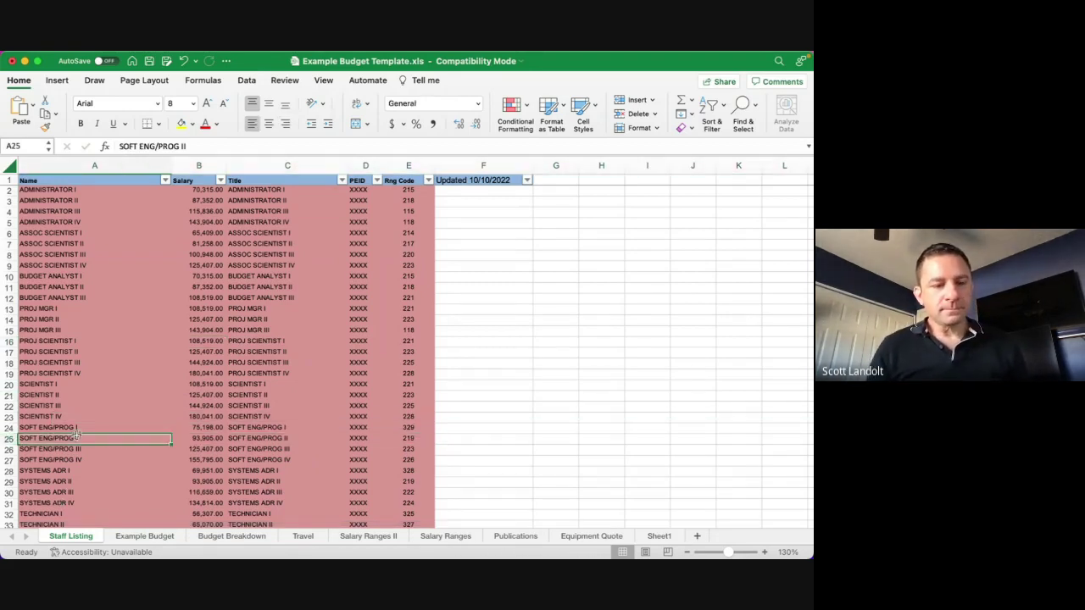
key(super+c)
click(144, 536)
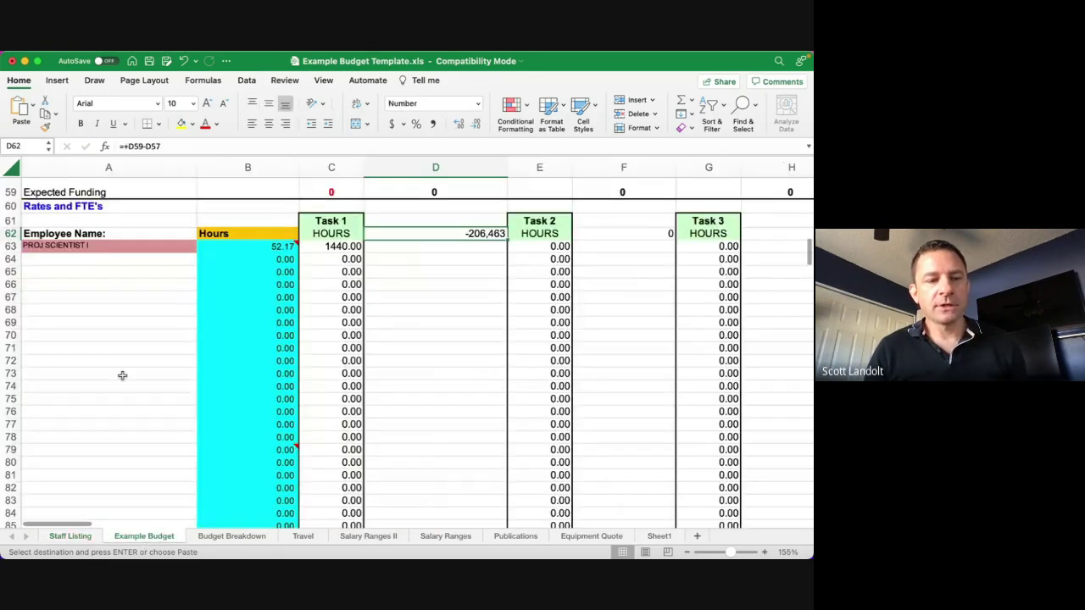
click(131, 259)
key(super+v)
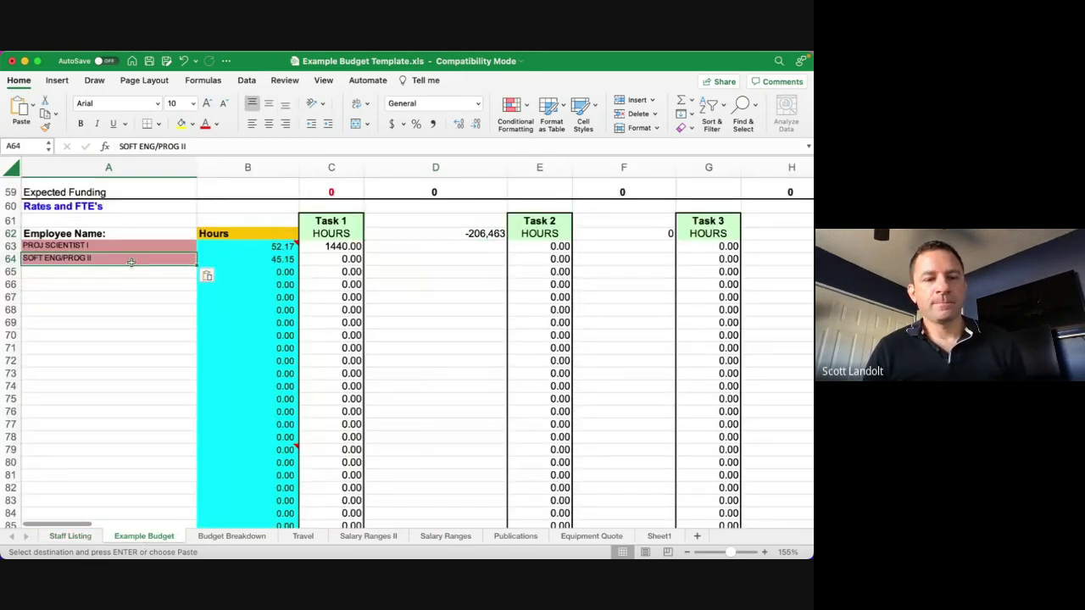
click(351, 258)
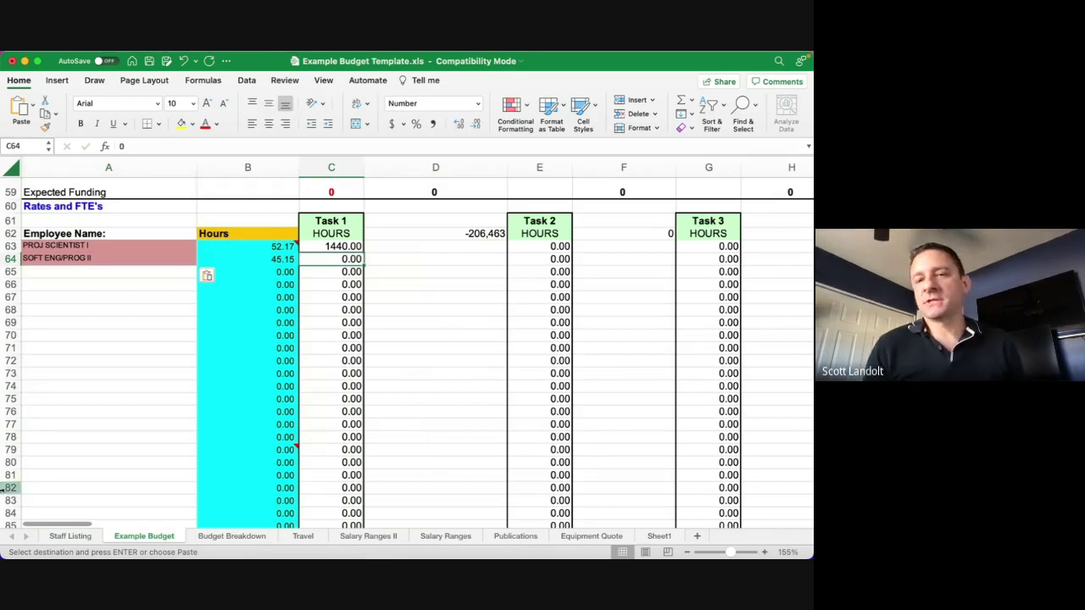
Step: Copy the ASSOC SCIENTIST III name from the Staff Listing into cell A65 of the Example Budget sheet
click(70, 536)
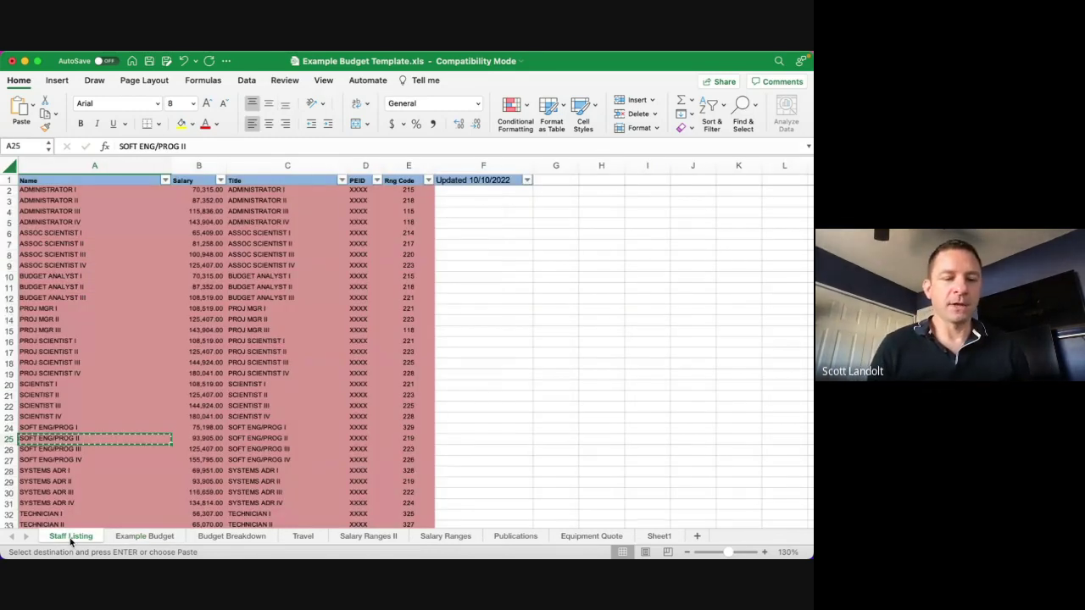
click(41, 256)
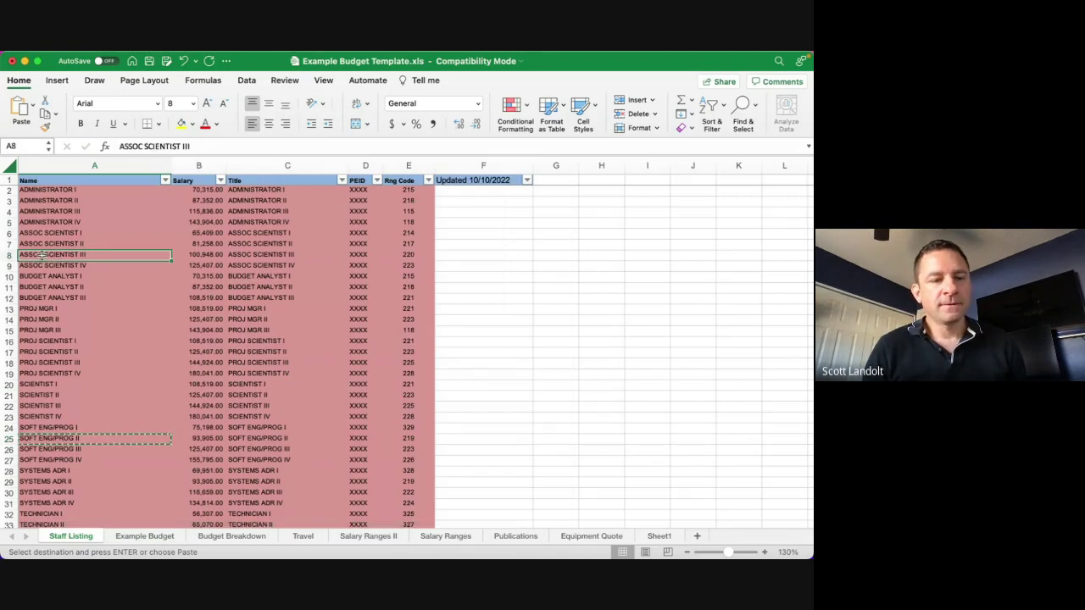
click(149, 536)
click(152, 274)
key(cmd+v)
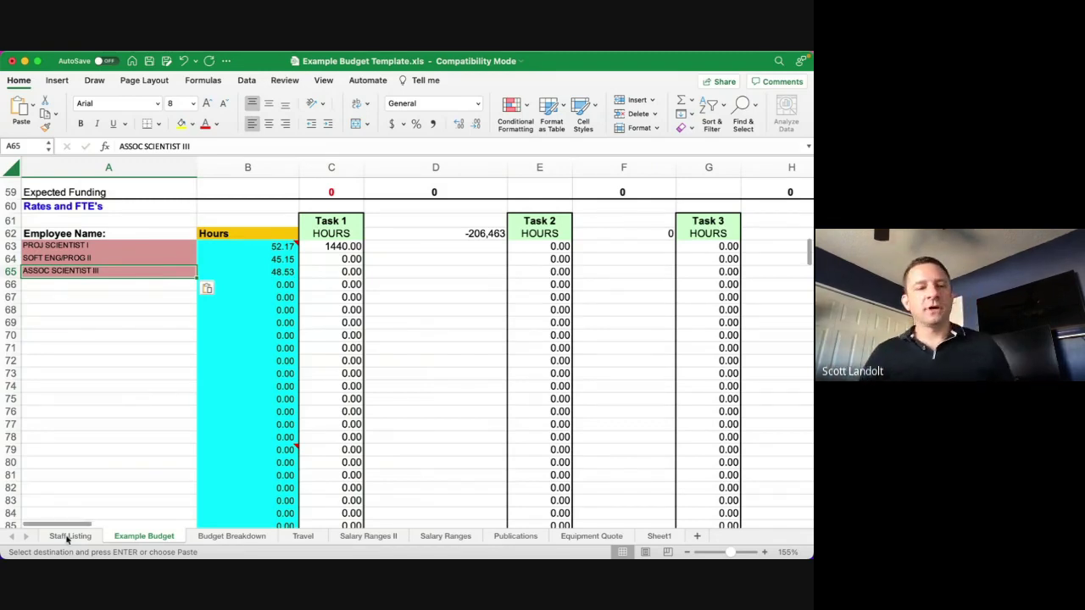
Step: Enter Task 1 hours of 160 for SOFT ENG/PROG II and 800 for ASSOC SCIENTIST III, then check the balance in D62
click(323, 258)
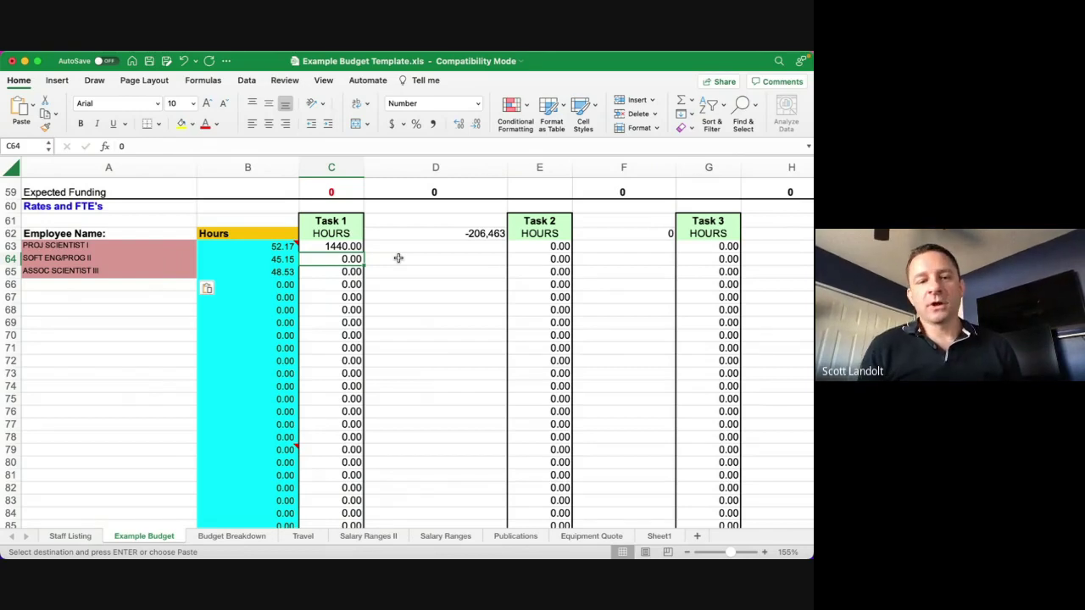
text(160)
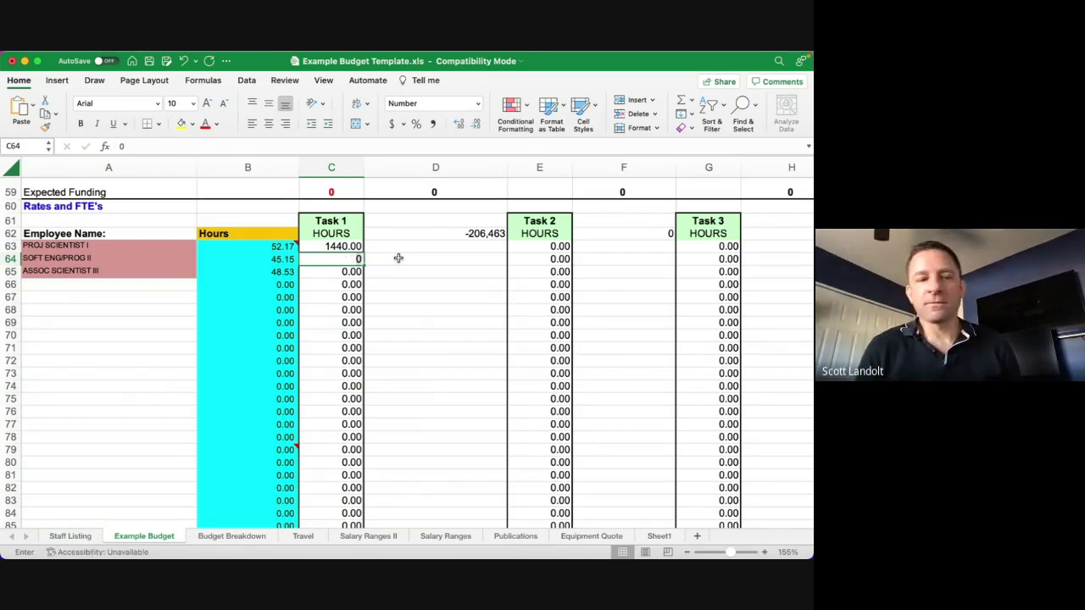
key(Return)
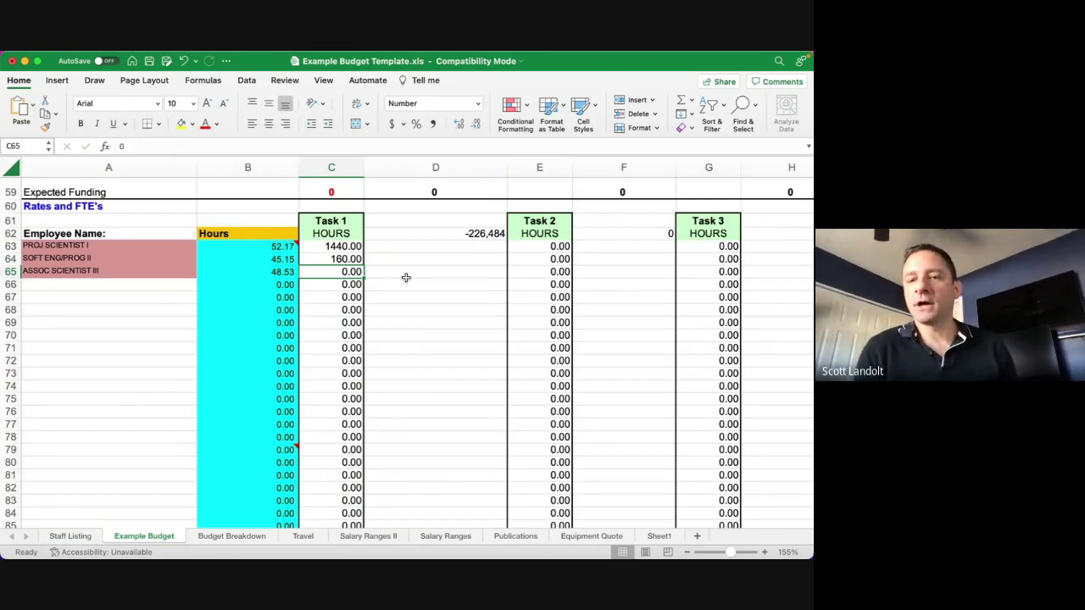
text(800)
key(Return)
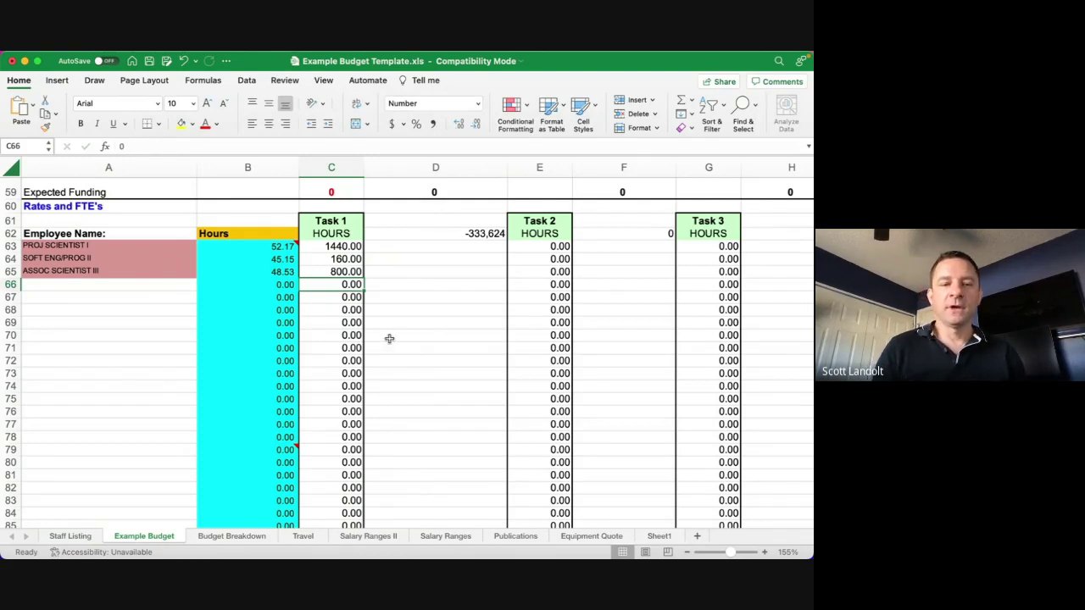
click(483, 236)
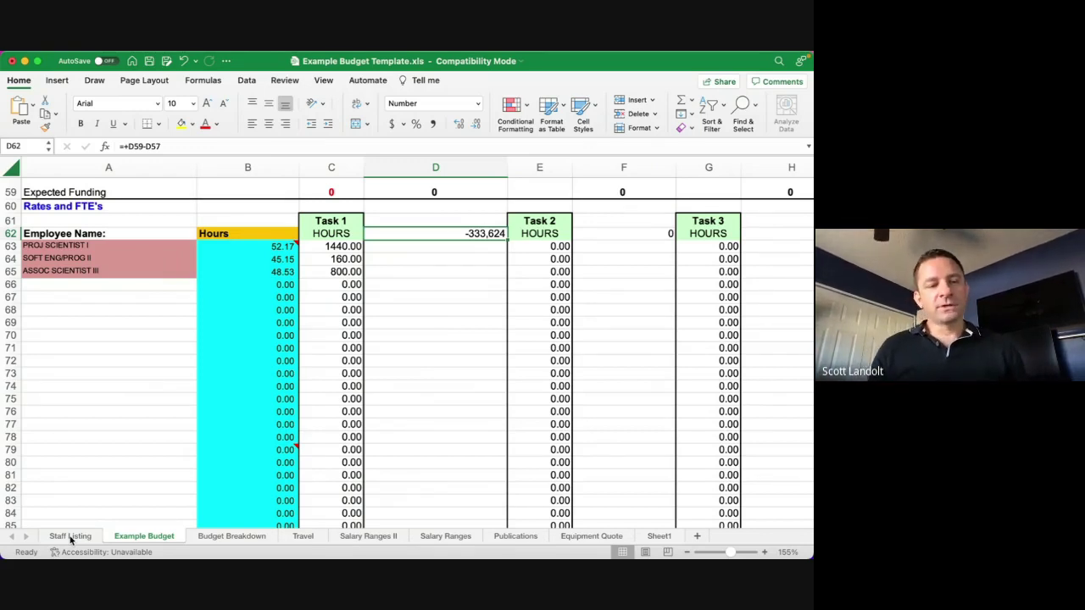
Step: Copy Student Assistant II from the Staff Listing into cell A106 under Casual Name in the Example Budget sheet
scroll(91, 437, down, 12)
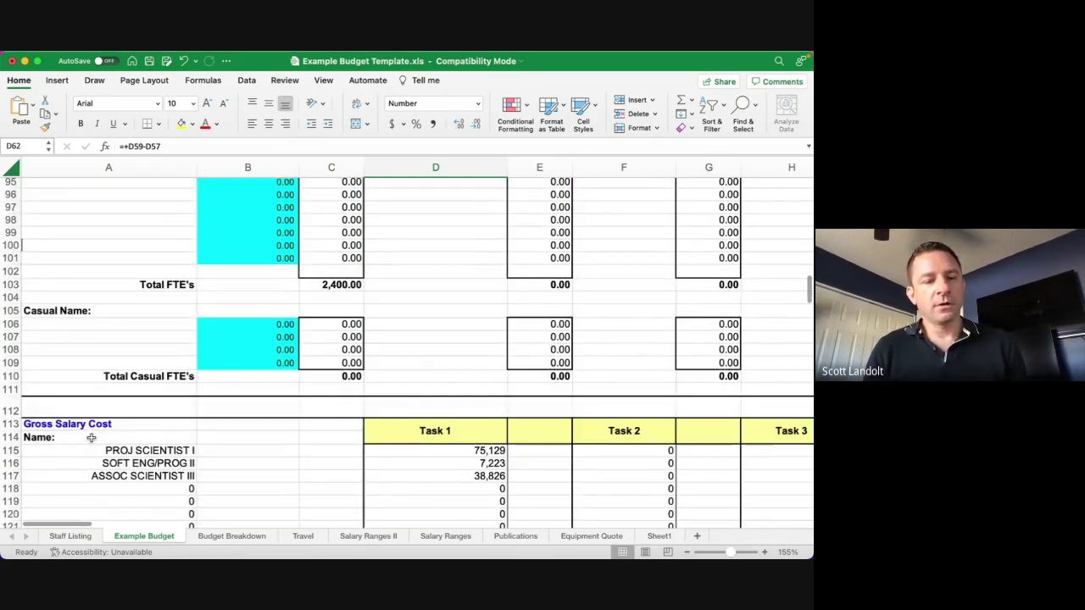
scroll(91, 438, down, 2)
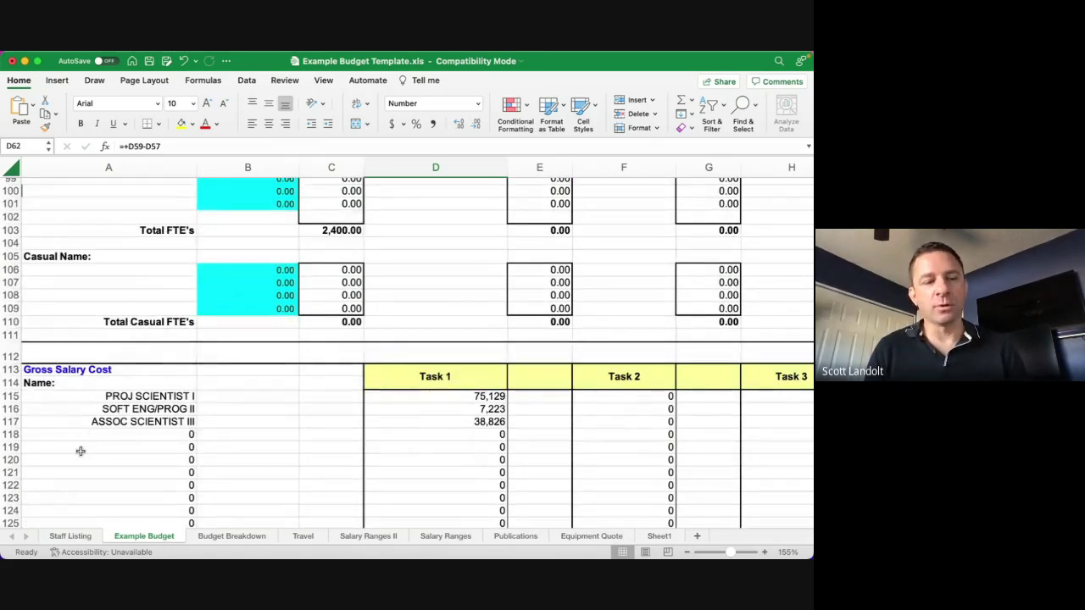
click(75, 258)
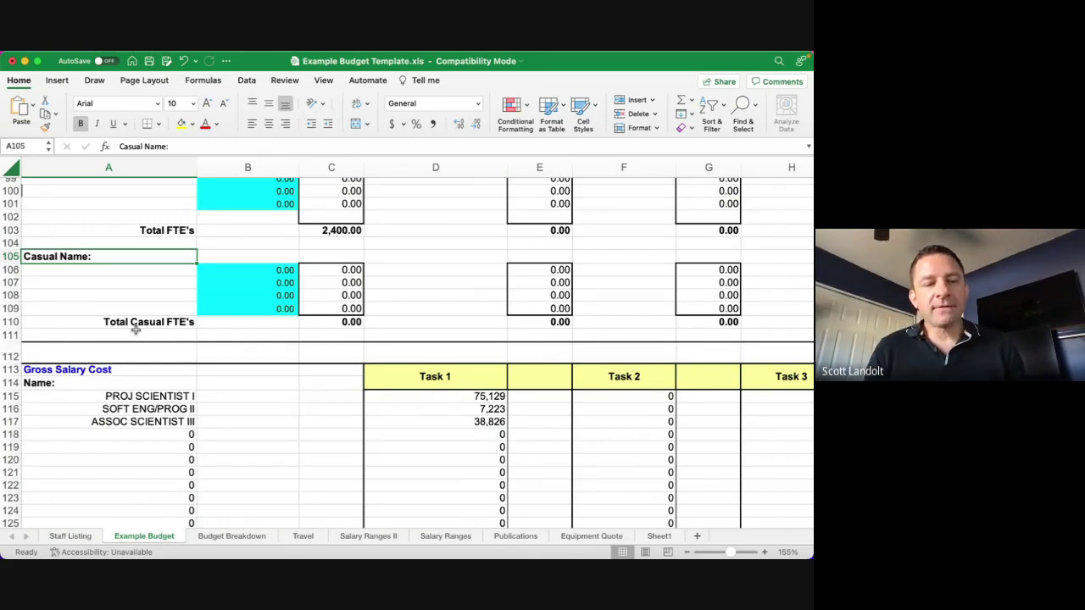
click(76, 536)
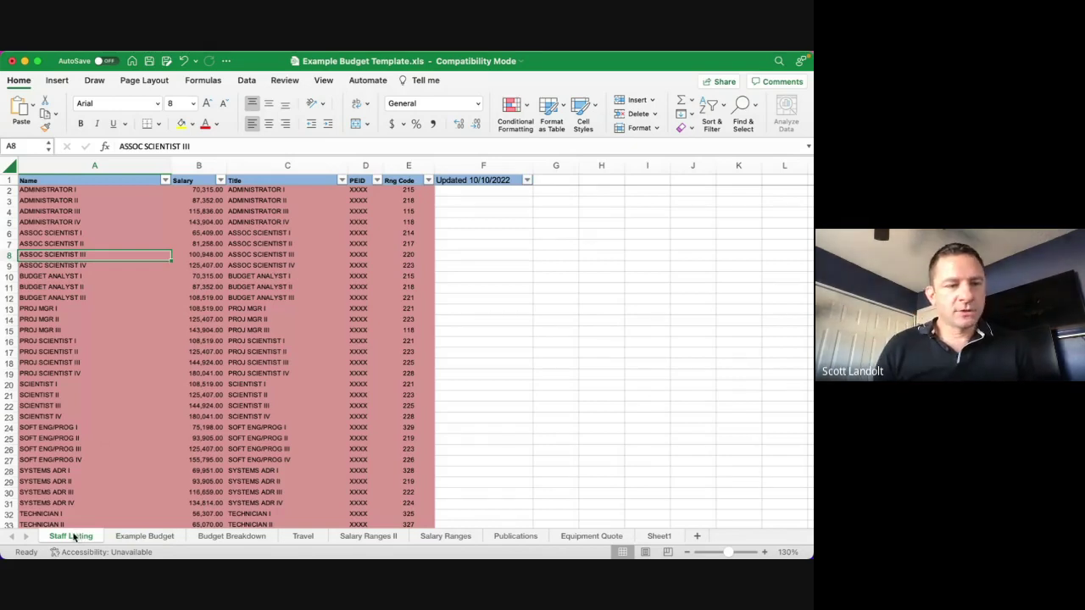
scroll(57, 496, down, 5)
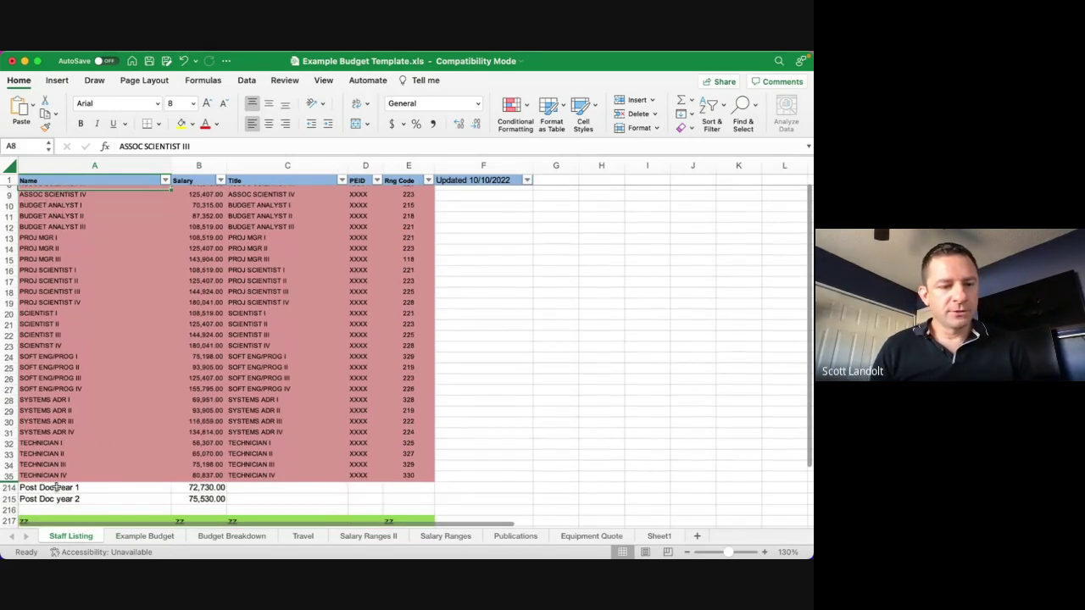
scroll(52, 483, down, 3)
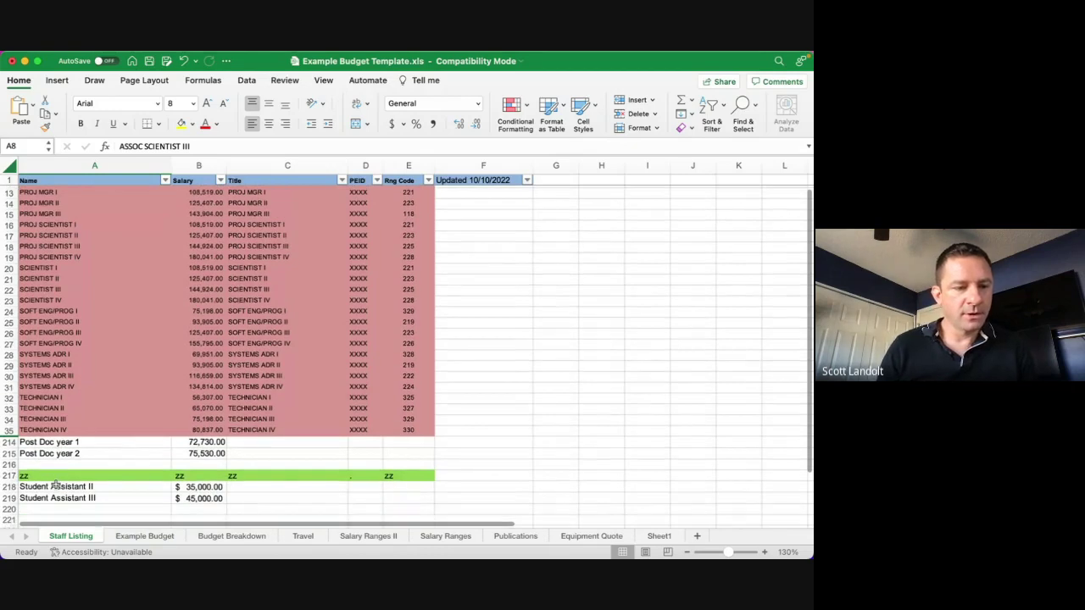
click(51, 482)
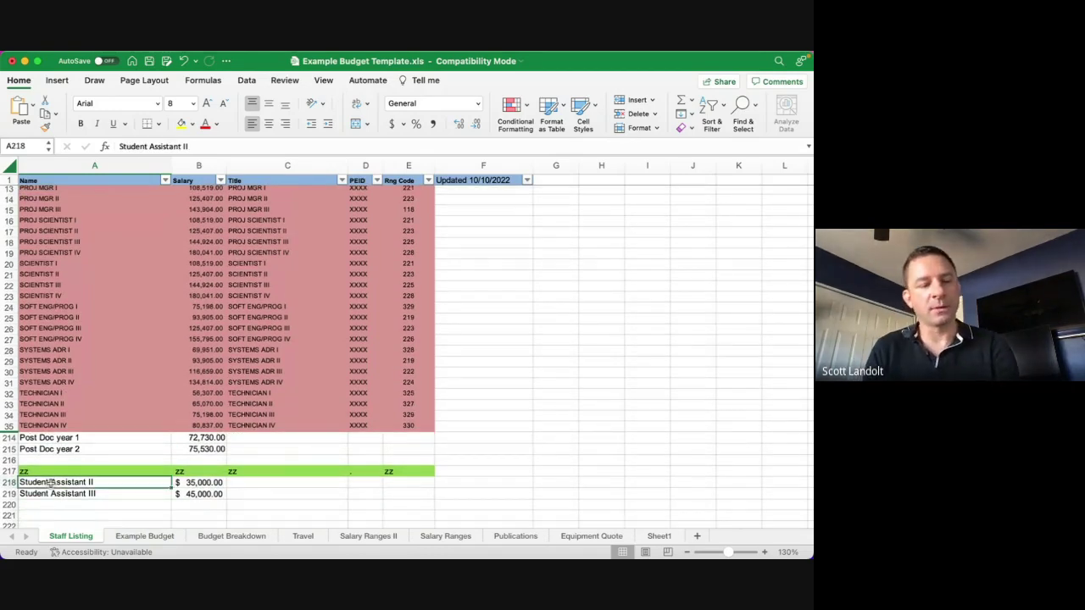
key(super+c)
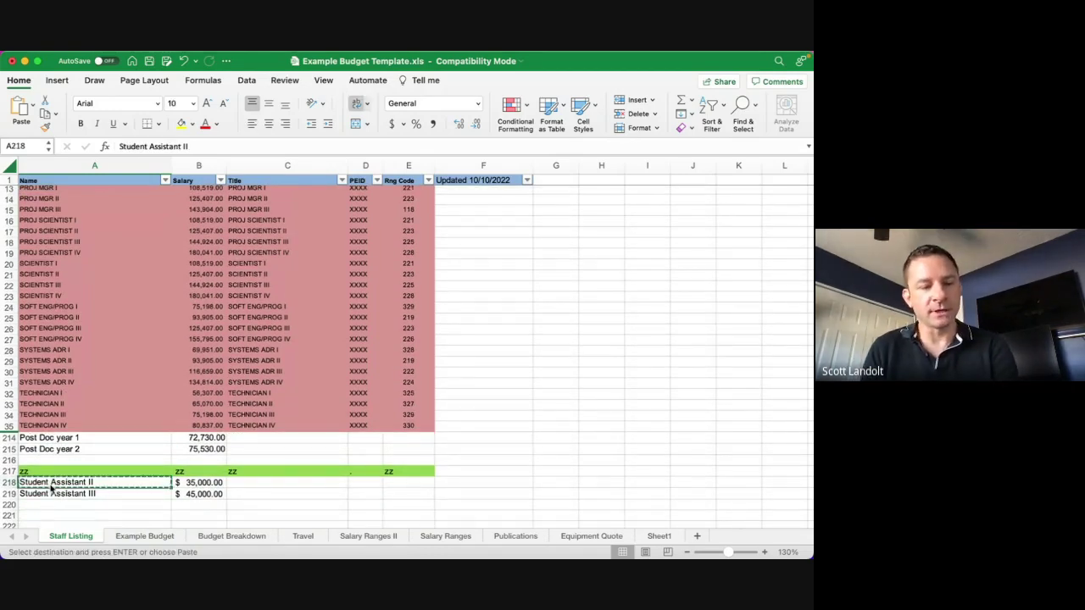
click(144, 536)
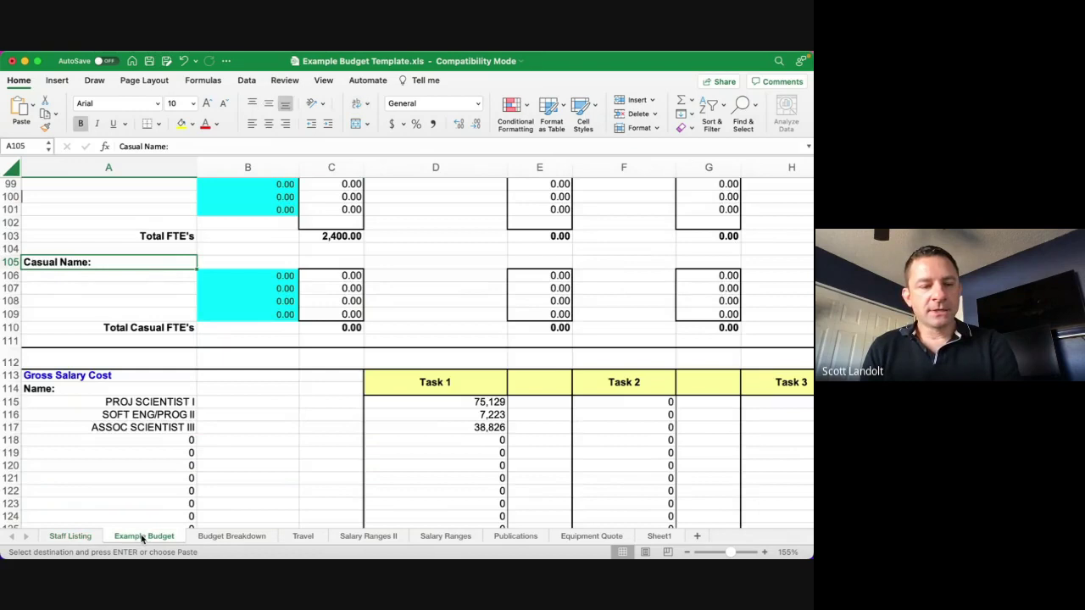
click(81, 275)
key(super+v)
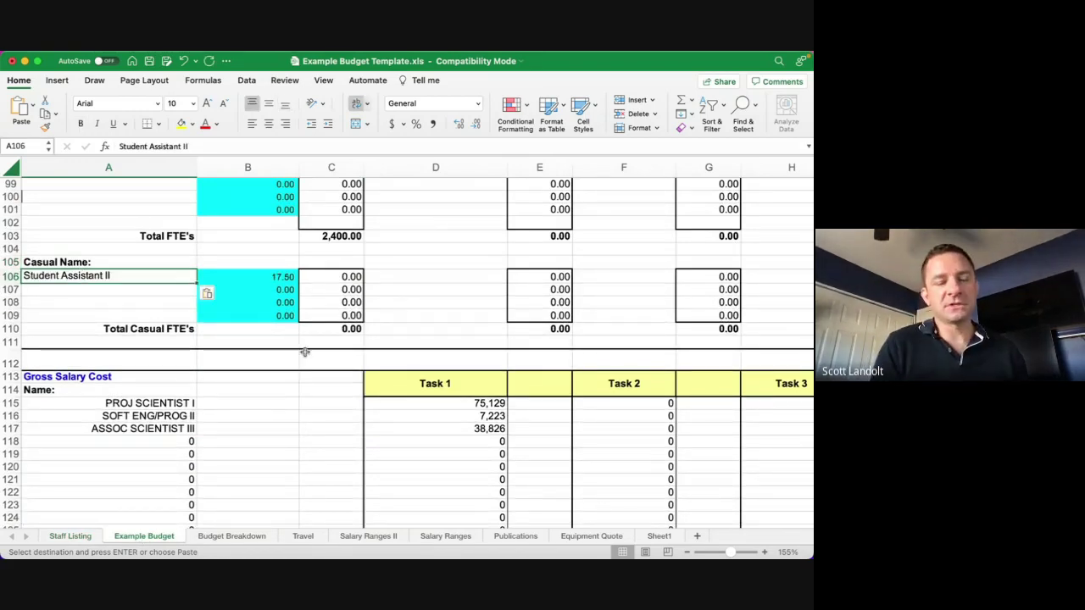
Step: Enter 400 Task 1 hours for Student Assistant II in C106 and check the Task 1 balance in D62
click(332, 283)
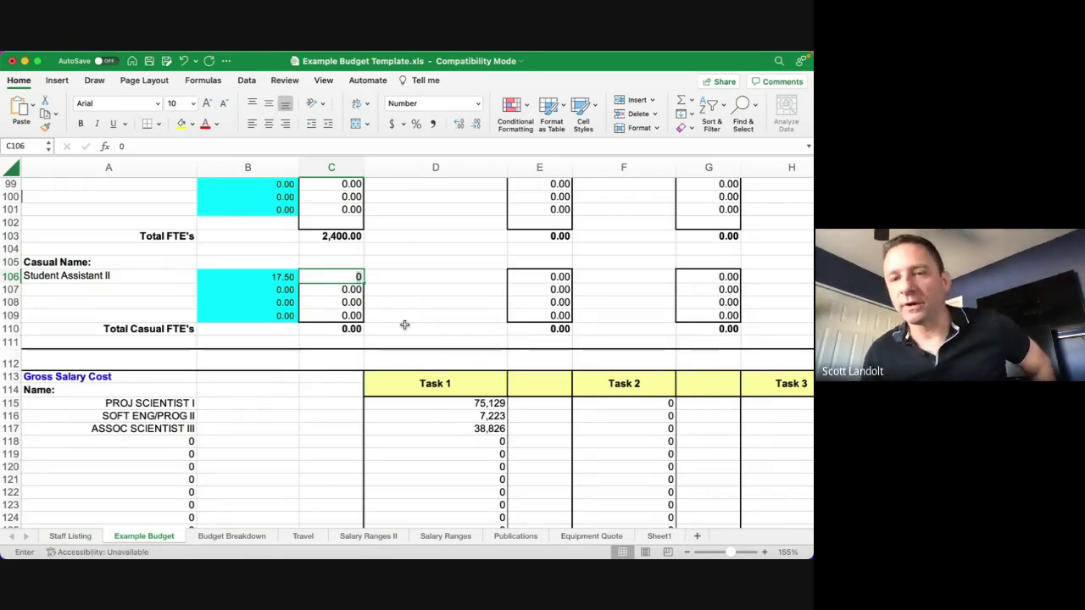
text(400)
key(Return)
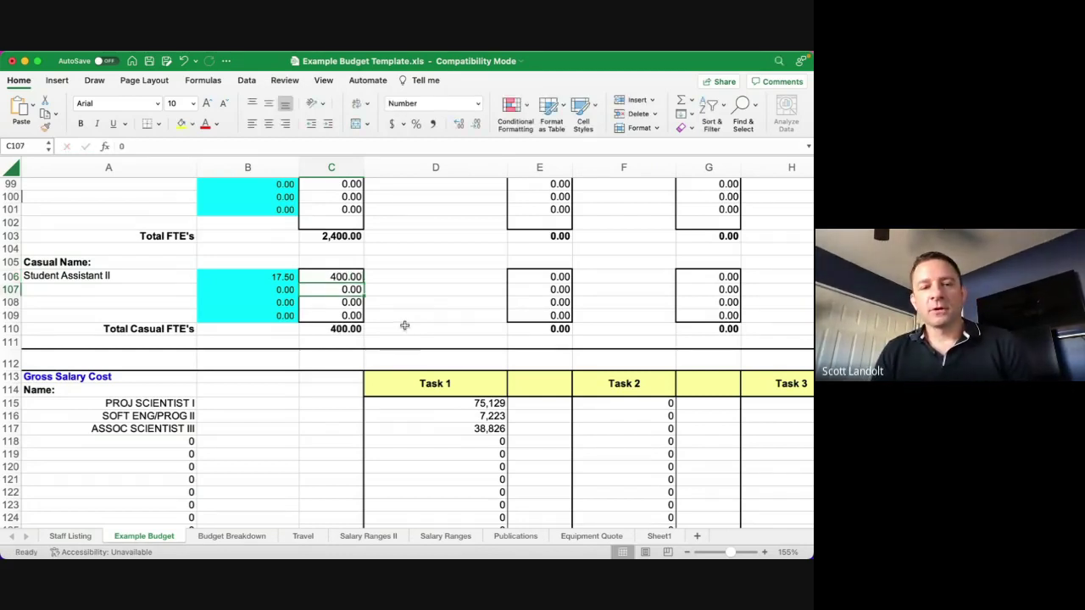
scroll(404, 326, up, 15)
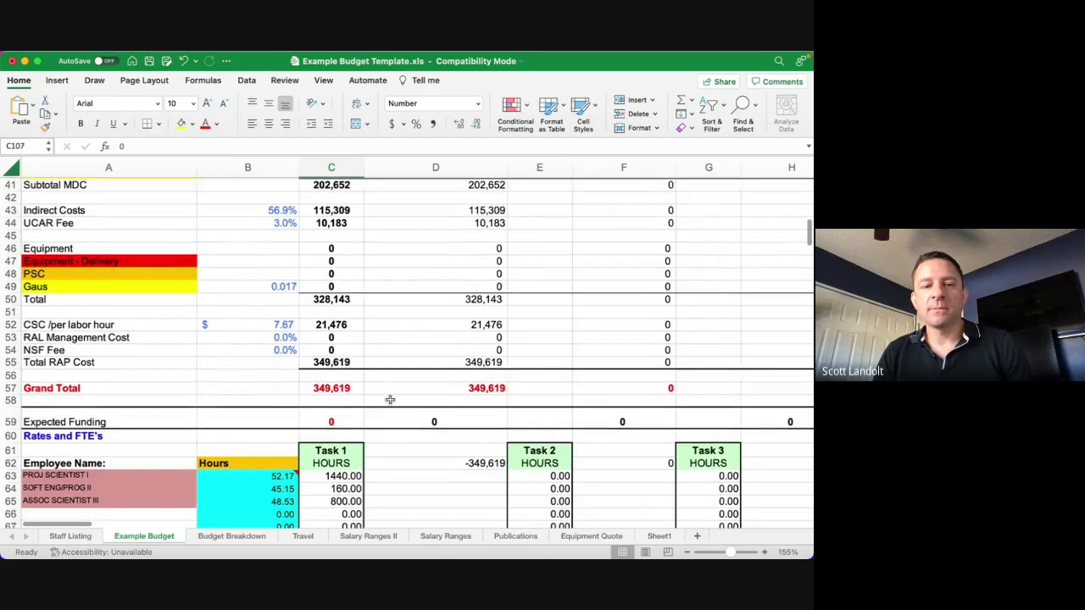
click(446, 465)
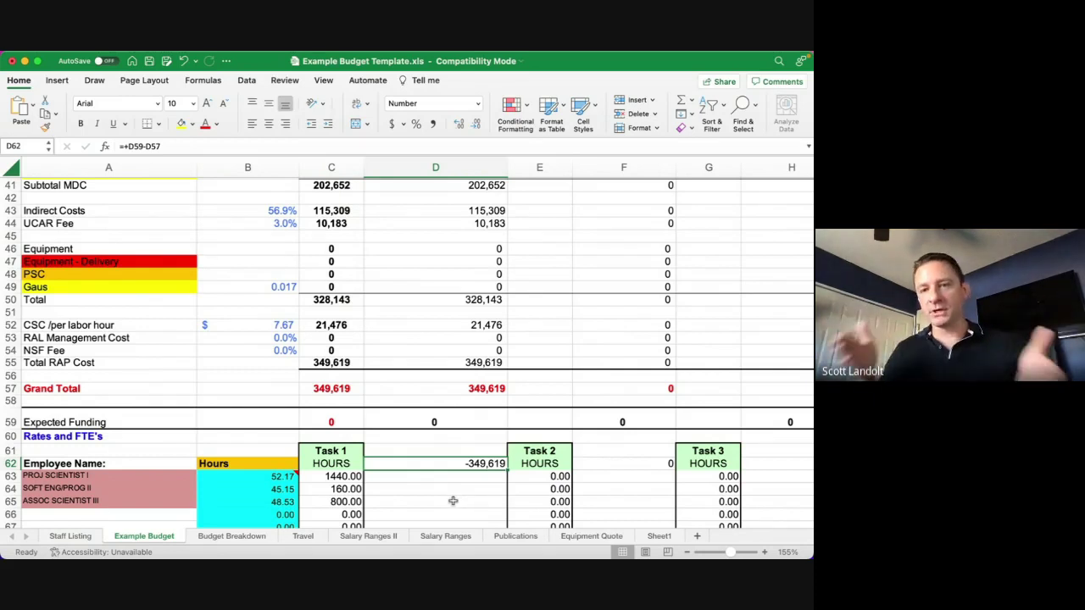
Step: Review the Task 1 staff hours and the Example Budget cost summary, from the Grand Total up to the salary and benefits rows
scroll(453, 502, down, 1)
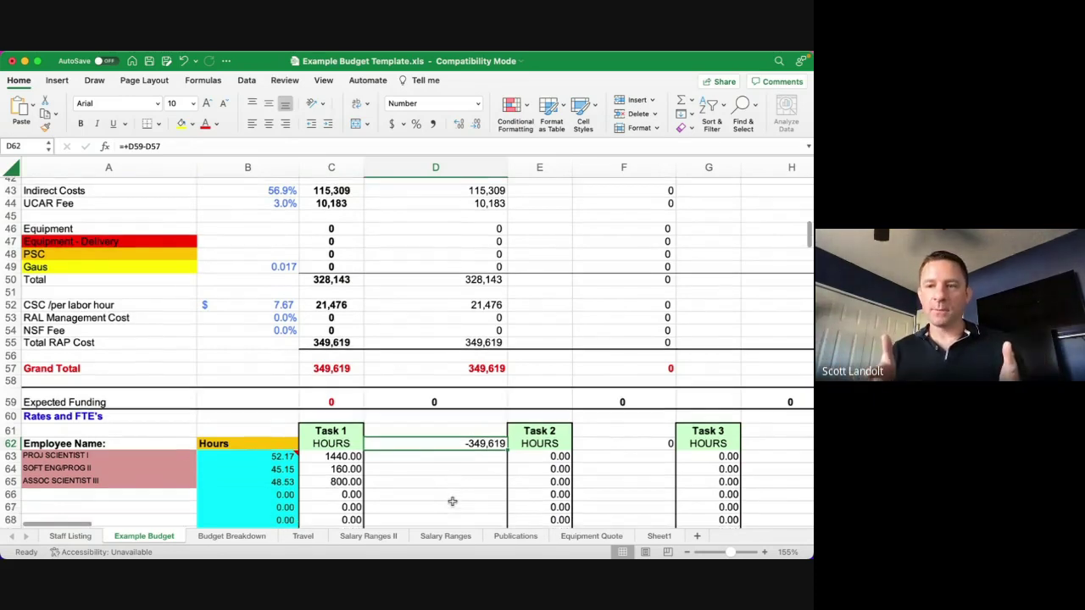
scroll(452, 502, down, 2)
scroll(452, 501, down, 4)
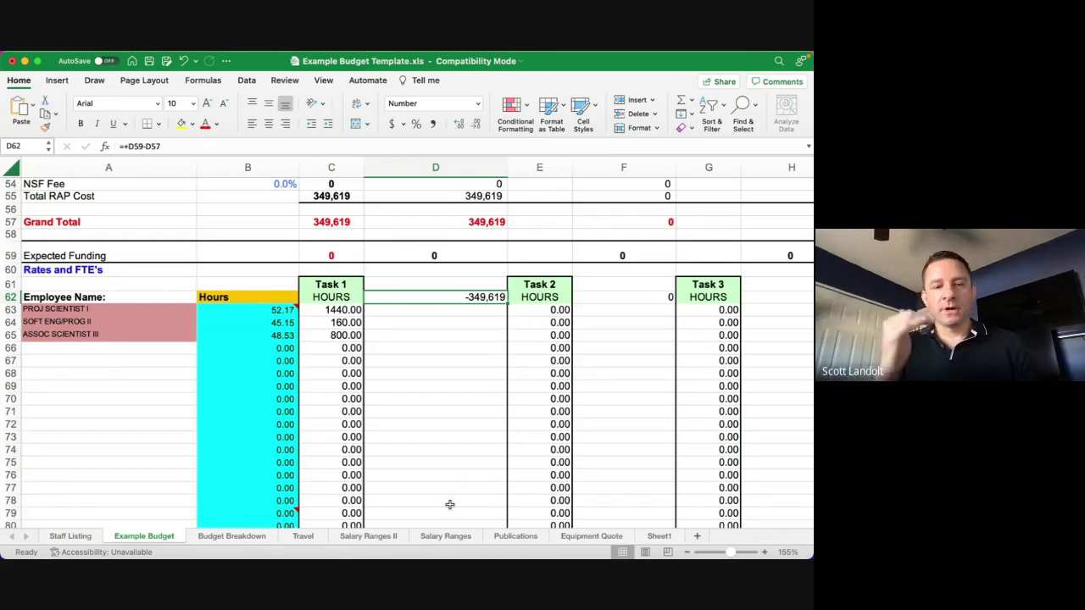
scroll(260, 492, down, 5)
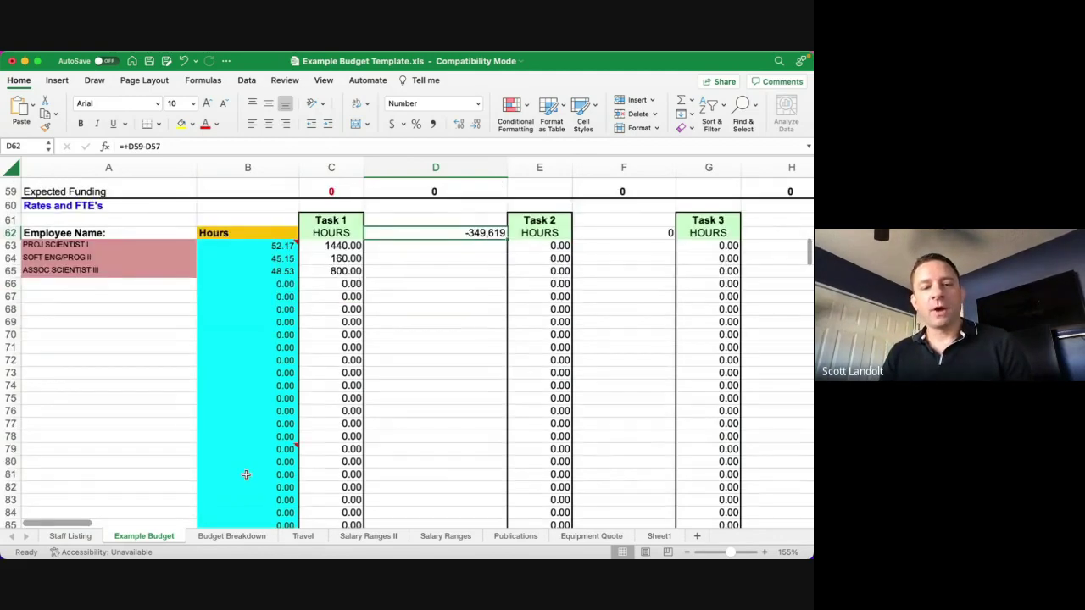
scroll(109, 370, up, 9)
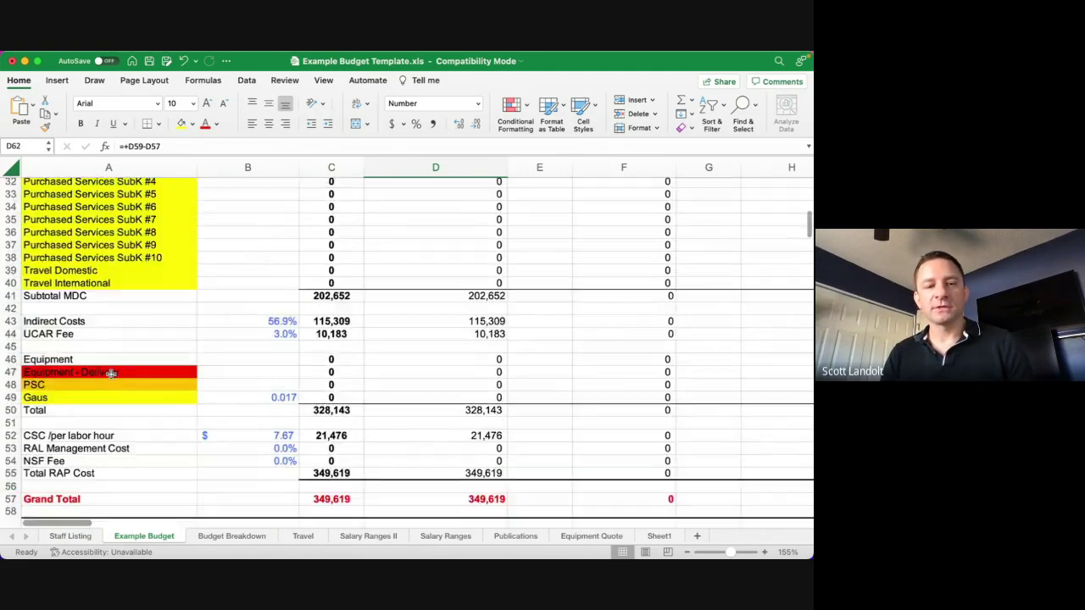
scroll(110, 373, up, 7)
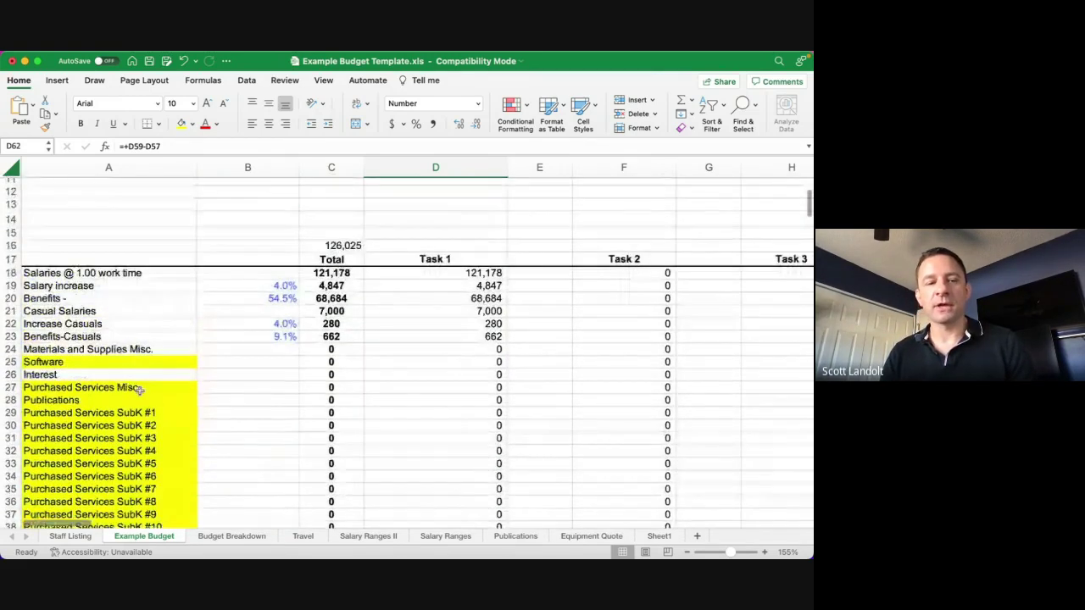
scroll(144, 395, up, 4)
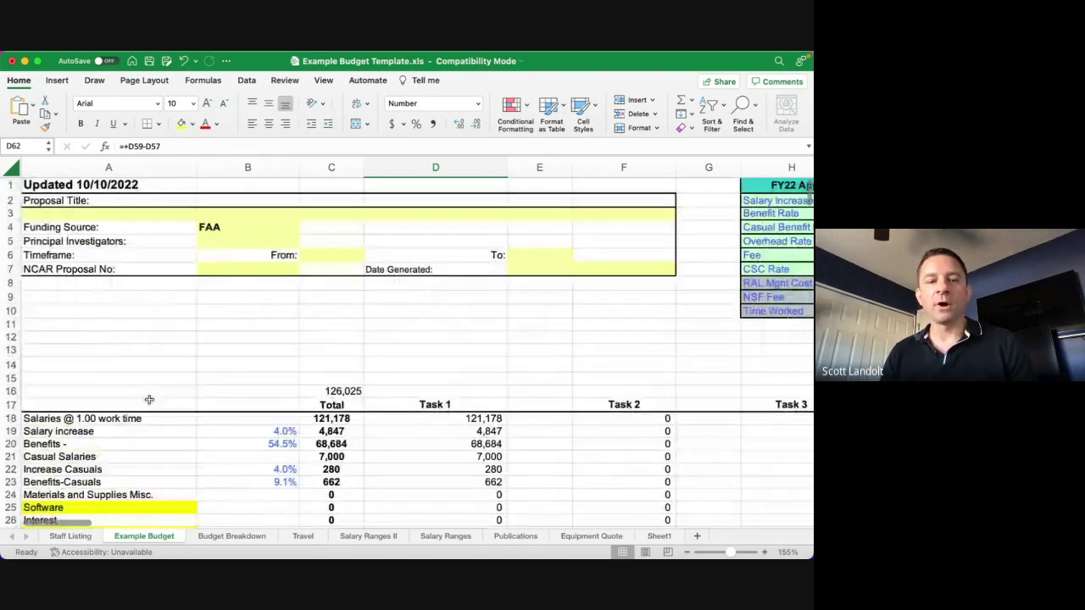
scroll(149, 400, down, 1)
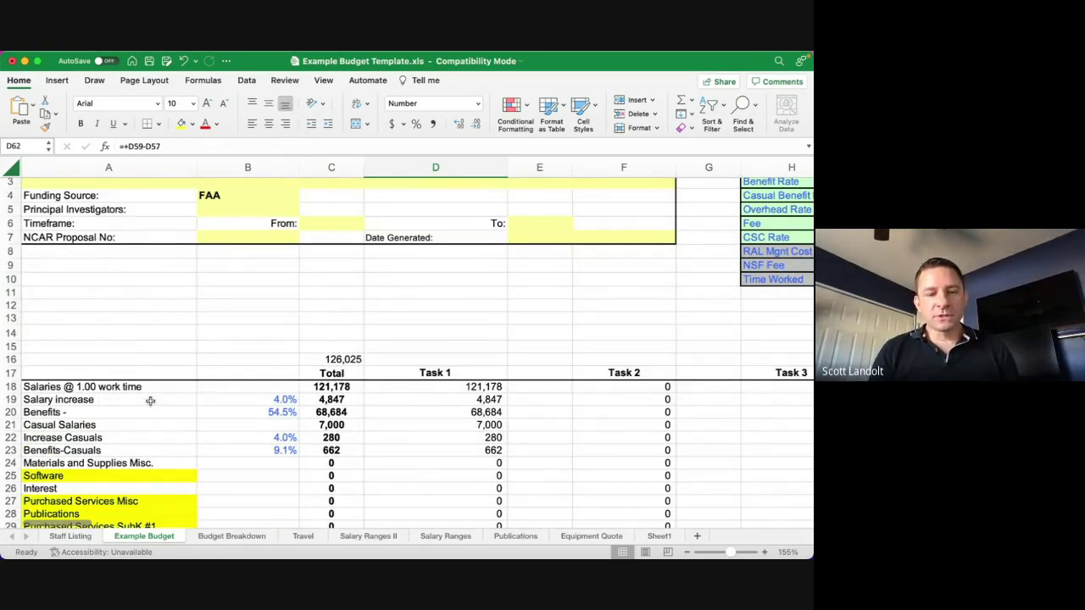
scroll(150, 398, down, 2)
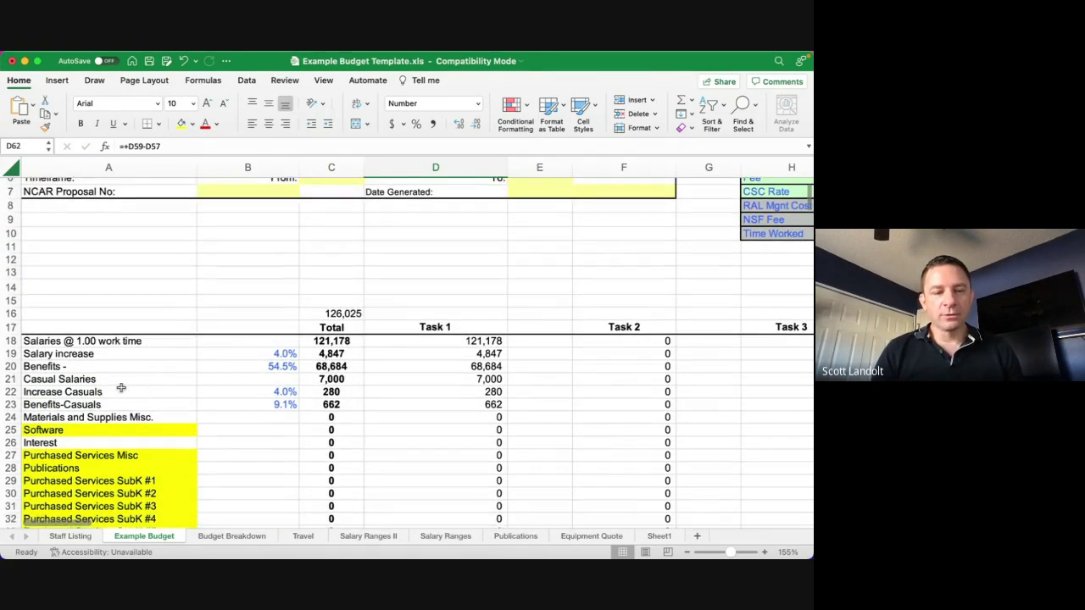
Step: Examine the salary, casual salary and benefits rows 18 to 23, plus the Materials and Supplies Misc. row 24
click(12, 341)
drag(12, 341, 11, 401)
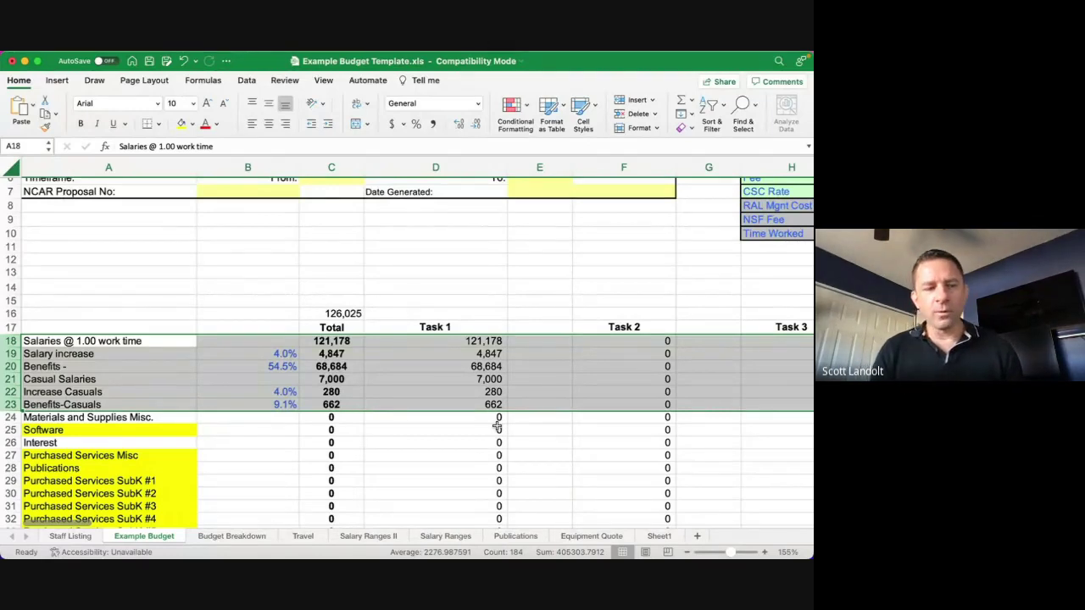
click(11, 417)
scroll(289, 477, down, 2)
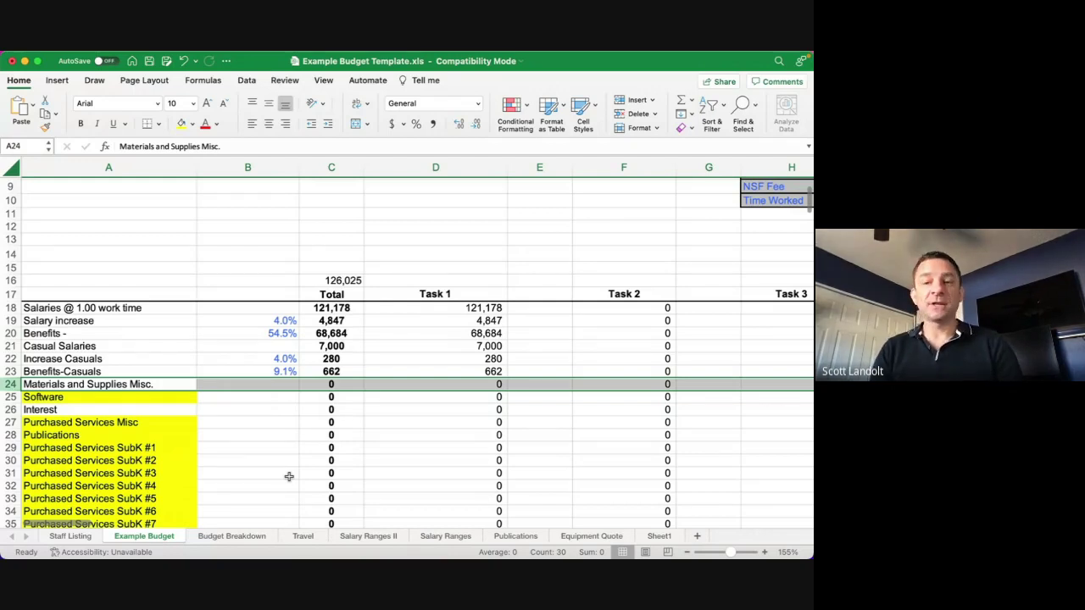
scroll(289, 477, down, 1)
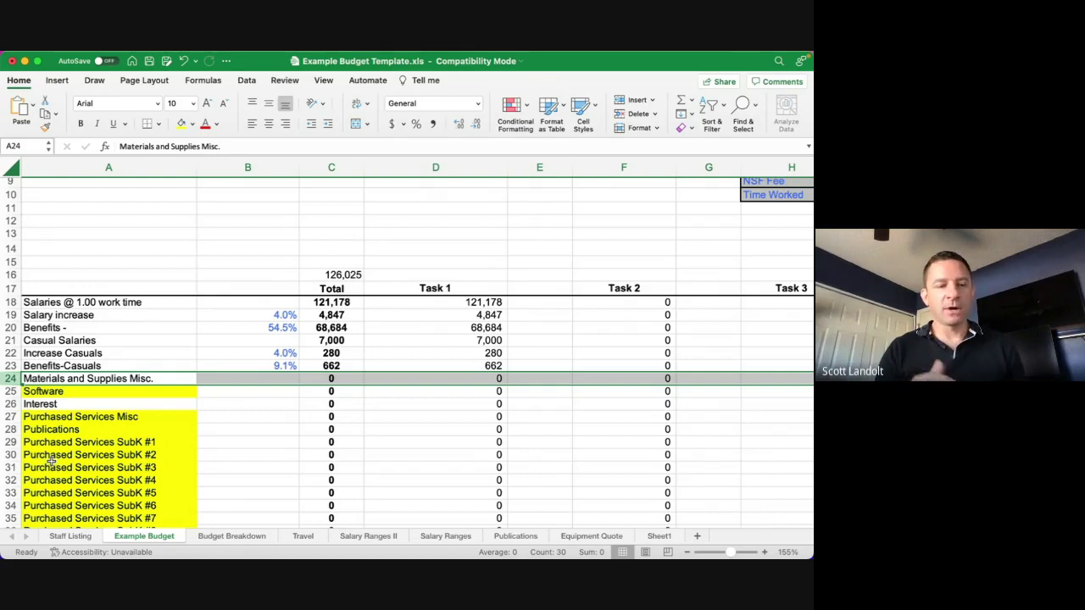
Step: Enter a Task 1 Equipment cost of 7000 in D46 of the Example Budget sheet
scroll(51, 461, down, 3)
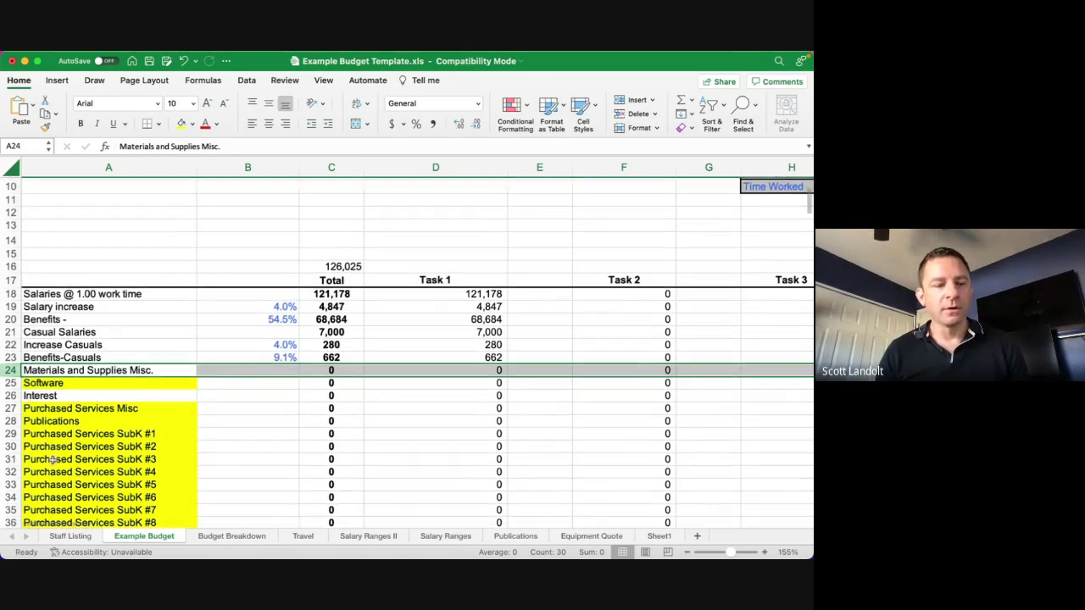
scroll(50, 460, down, 6)
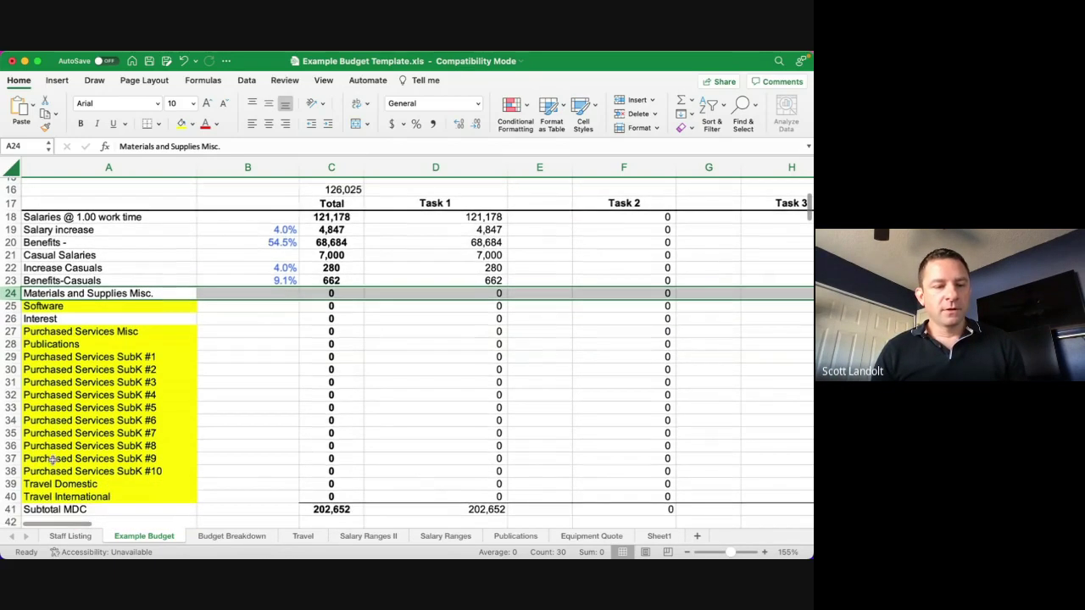
scroll(53, 461, down, 14)
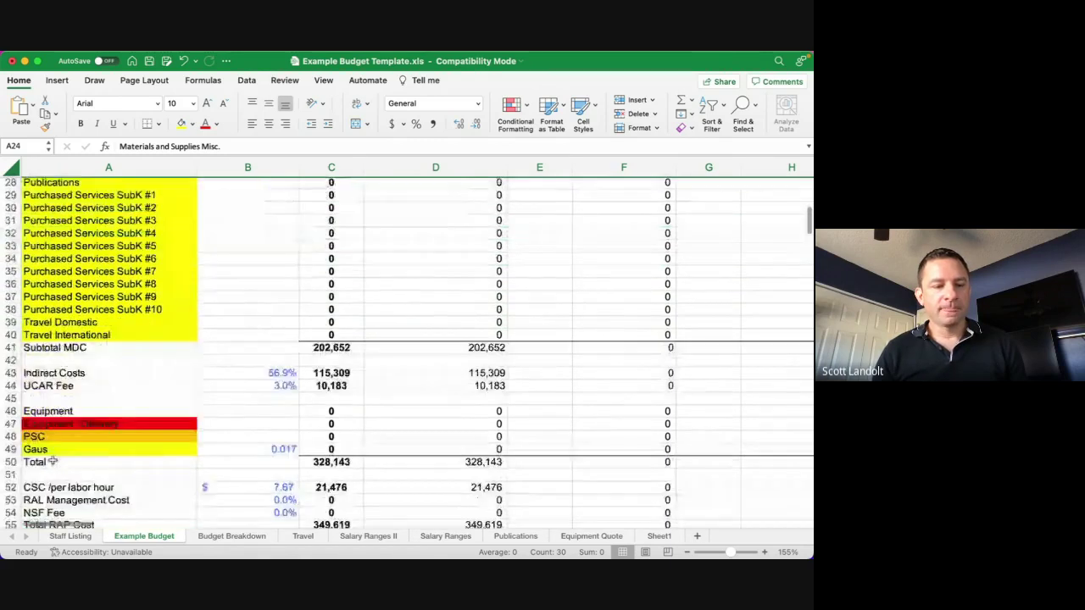
click(11, 355)
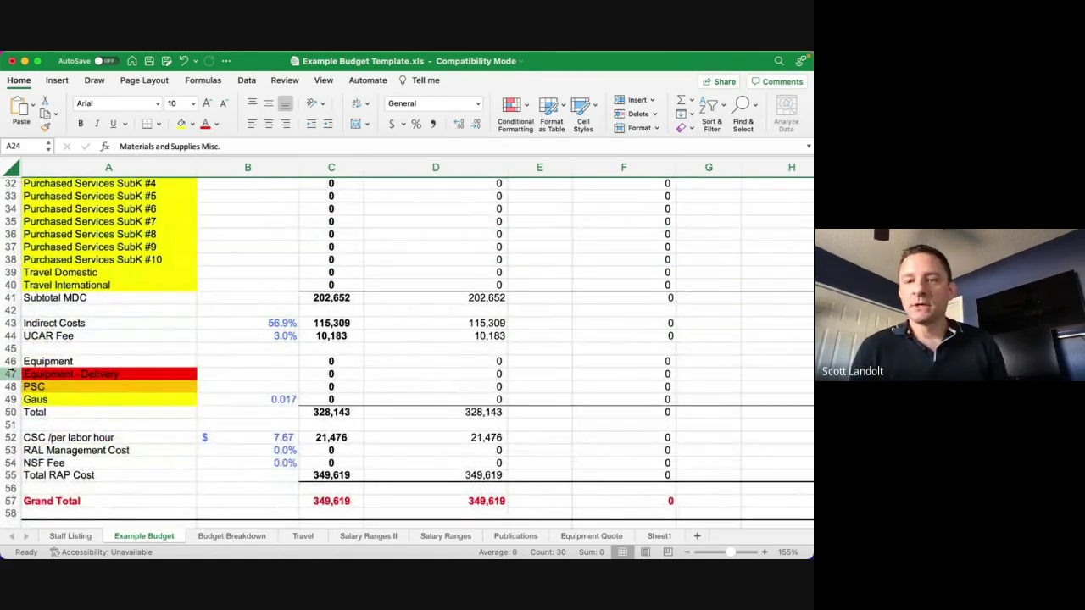
click(12, 363)
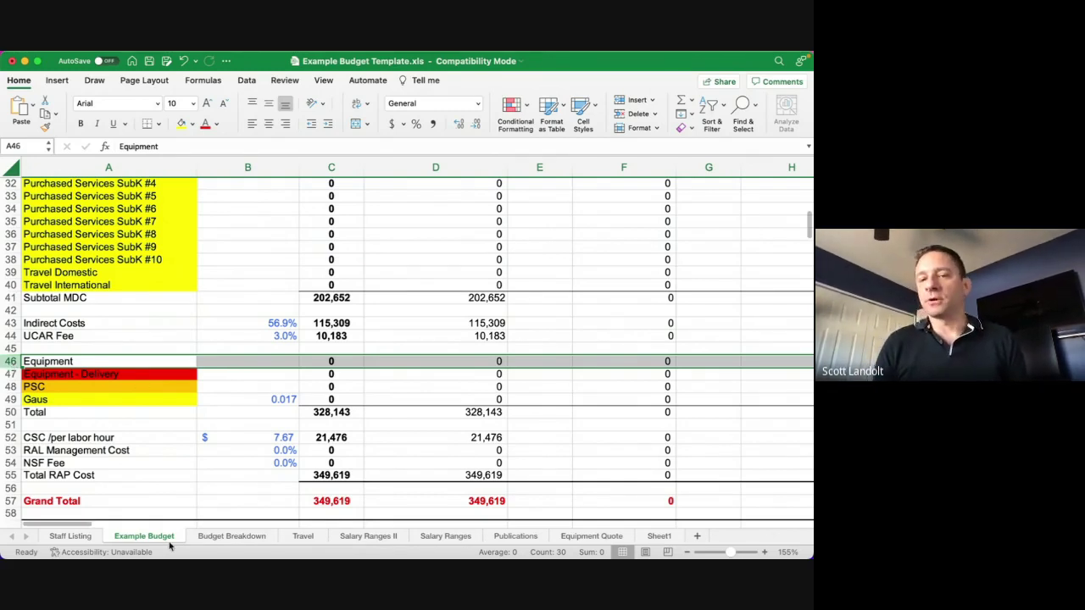
click(480, 362)
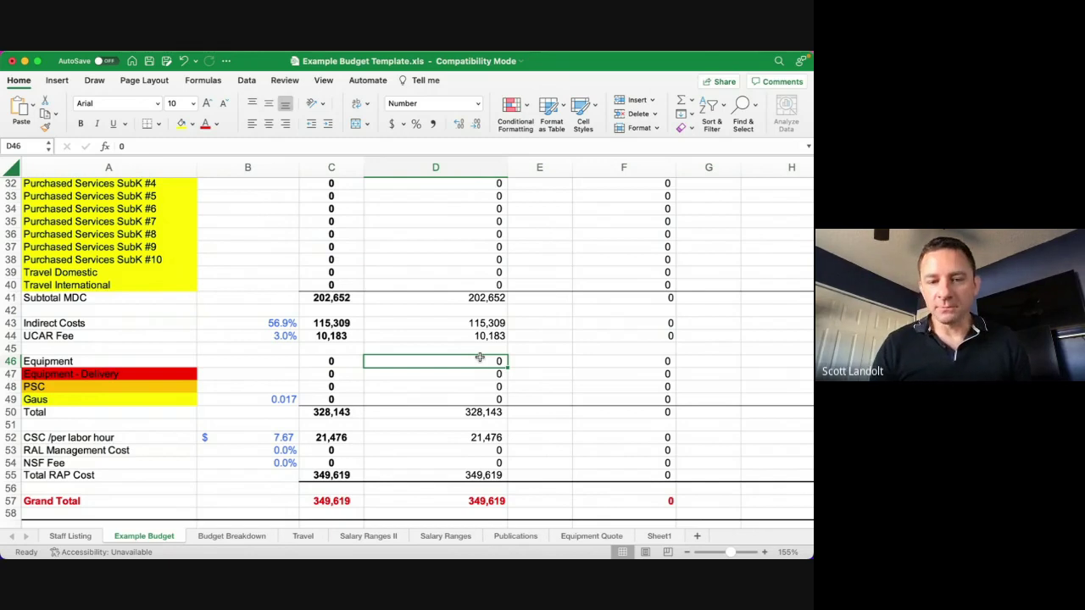
text(7000)
key(Return)
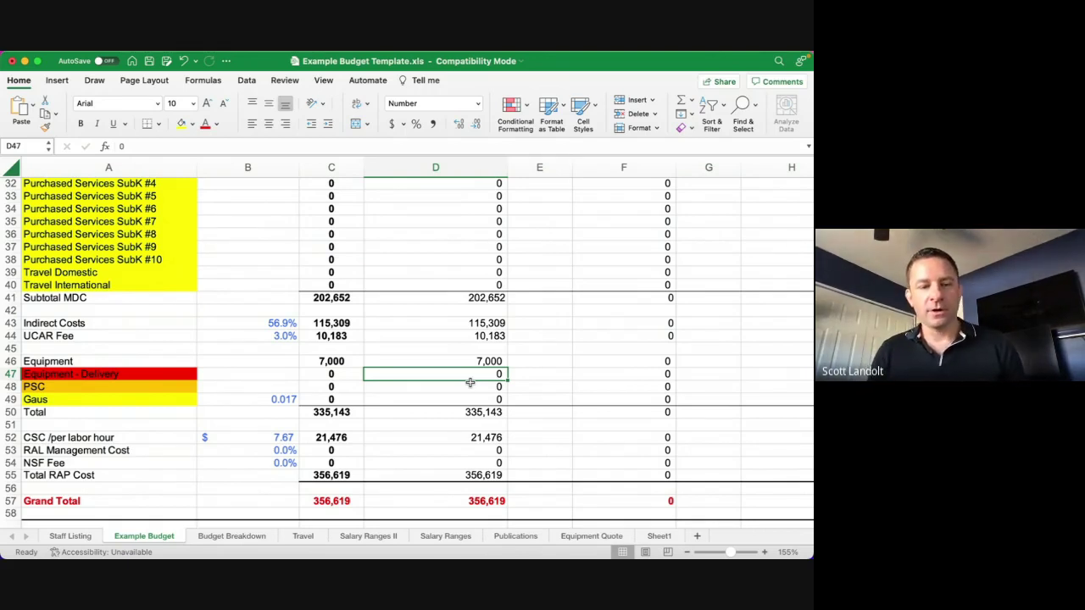
Step: Examine the direct cost rows one by one: Software, Interest, Purchased Services Misc, Publications, the ten SubK rows, and domestic and international travel
scroll(184, 278, up, 6)
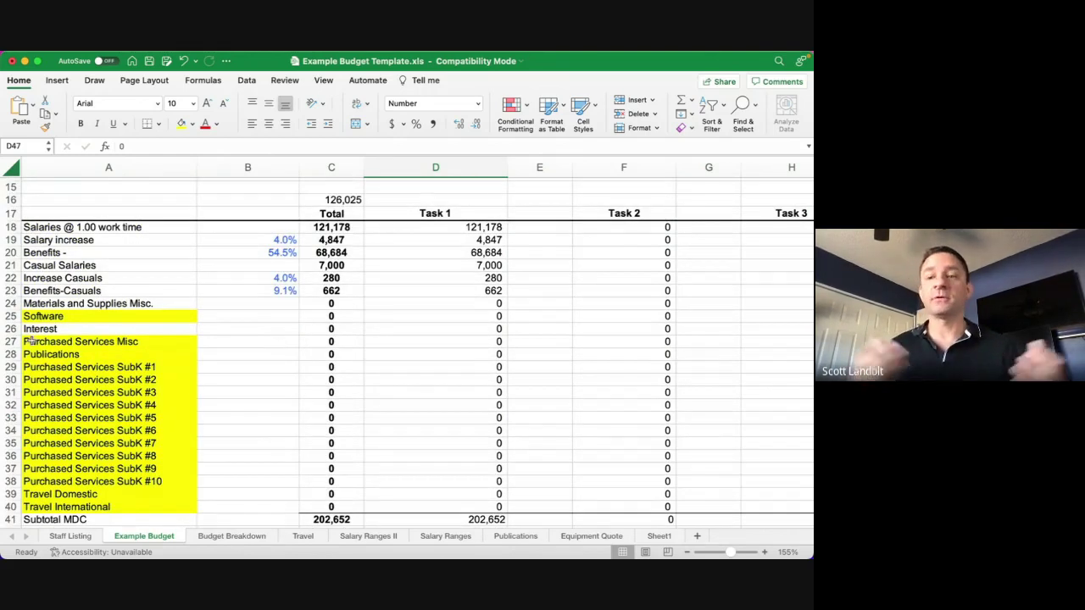
click(15, 315)
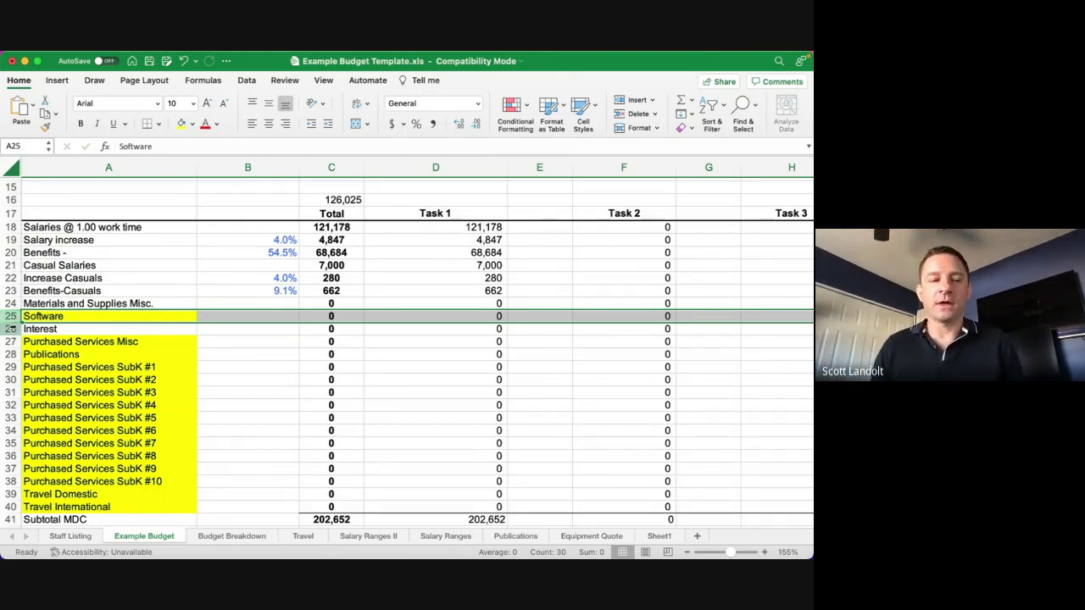
click(11, 329)
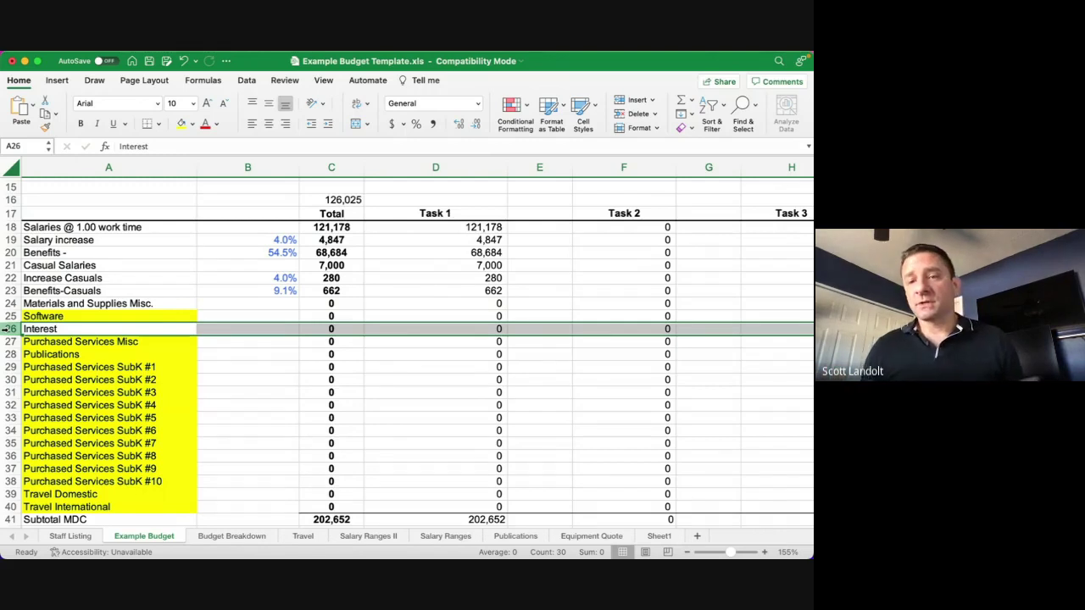
click(8, 341)
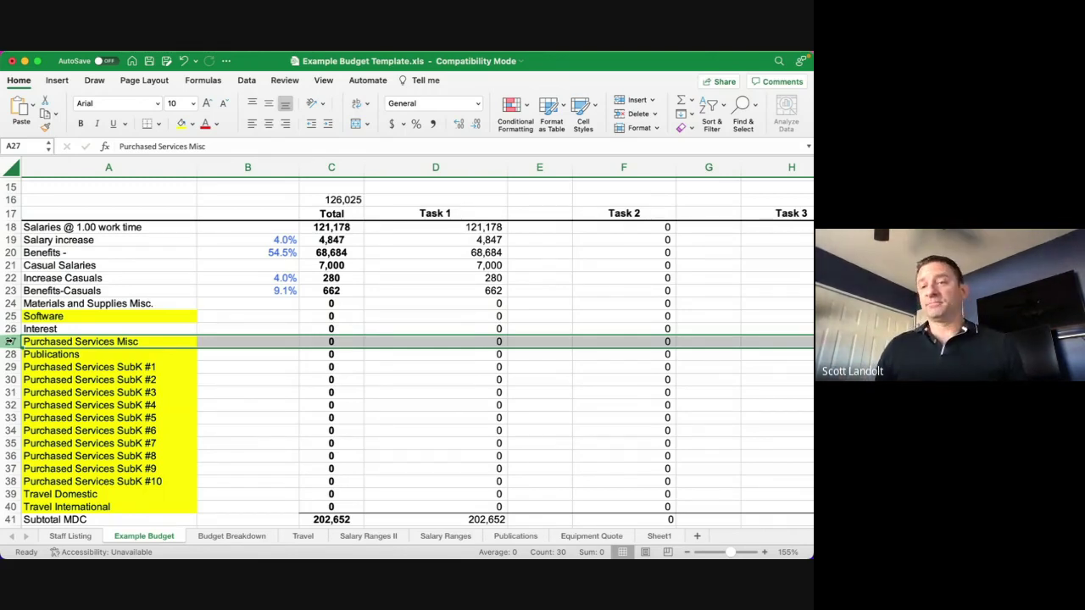
click(10, 355)
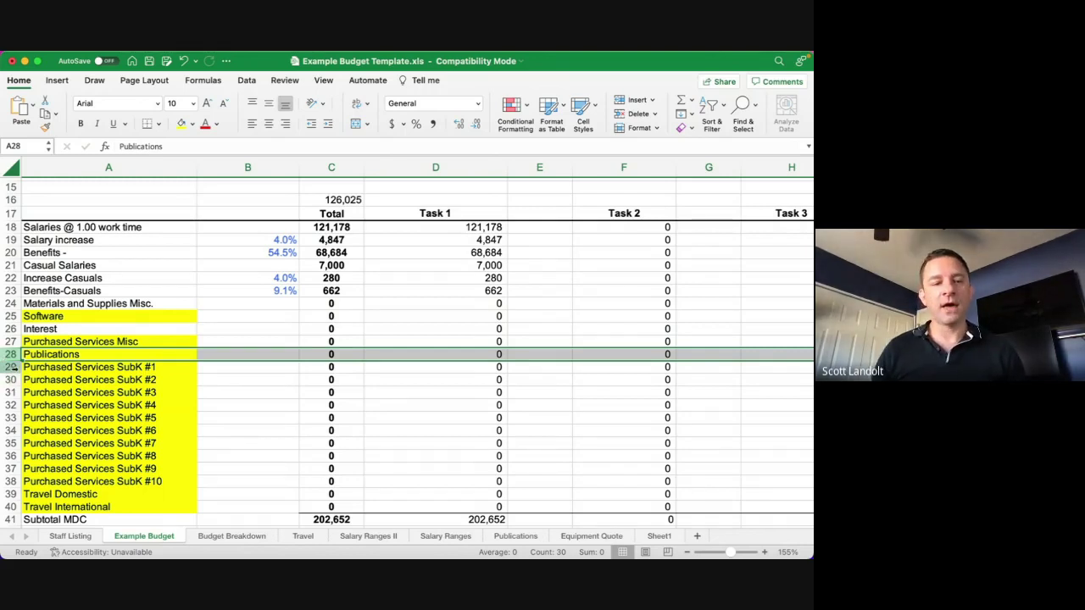
drag(8, 367, 10, 482)
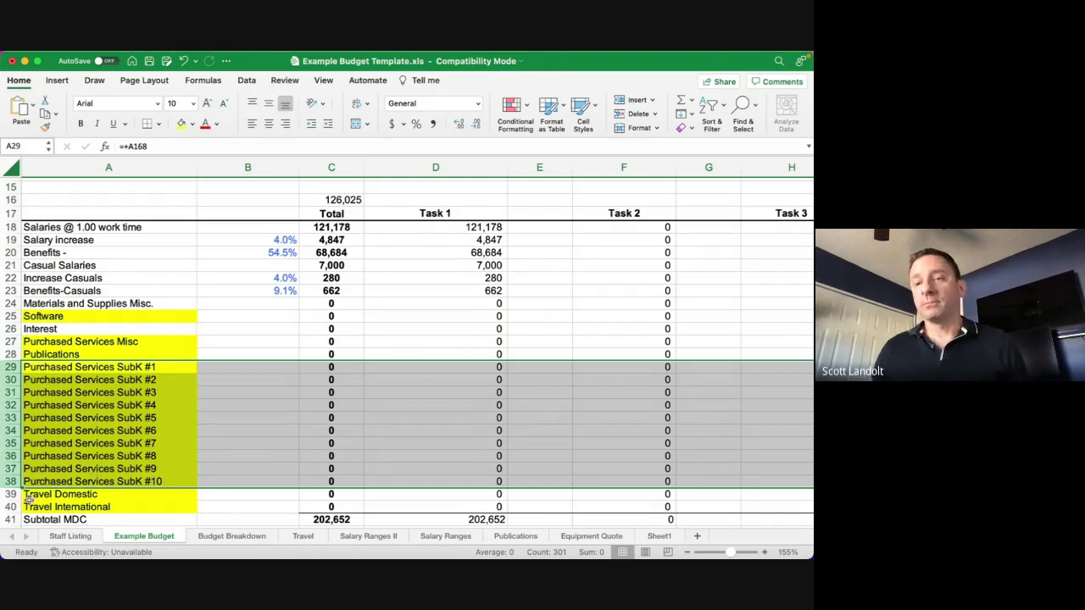
drag(11, 495, 11, 507)
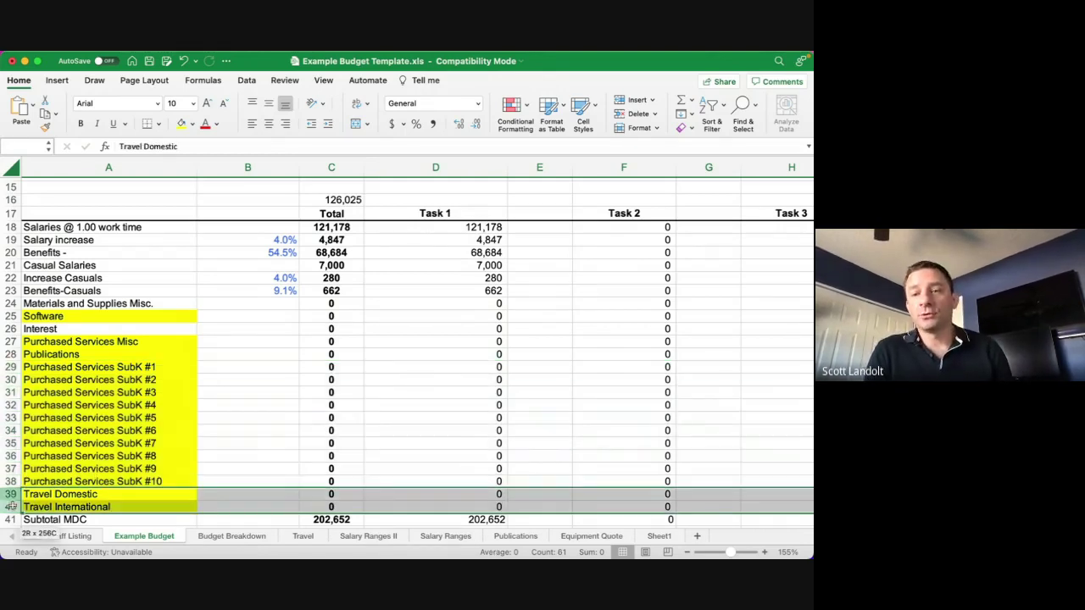
scroll(145, 446, down, 5)
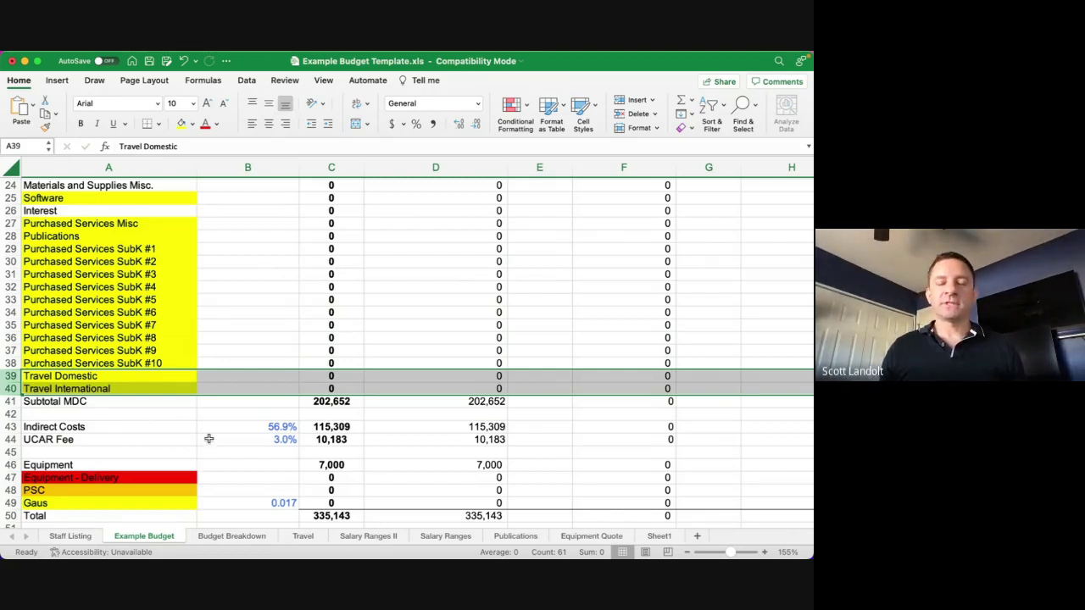
Step: Enter Task 1 costs of 4500 for Materials and Supplies Misc. in D24 and 500 for Software in D25
click(316, 199)
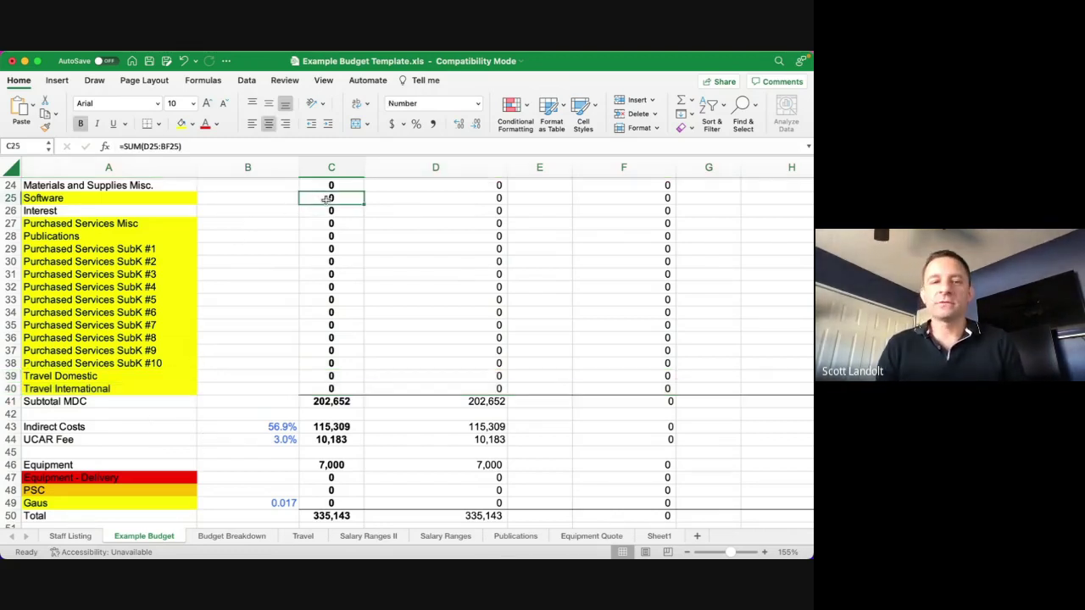
scroll(339, 212, up, 2)
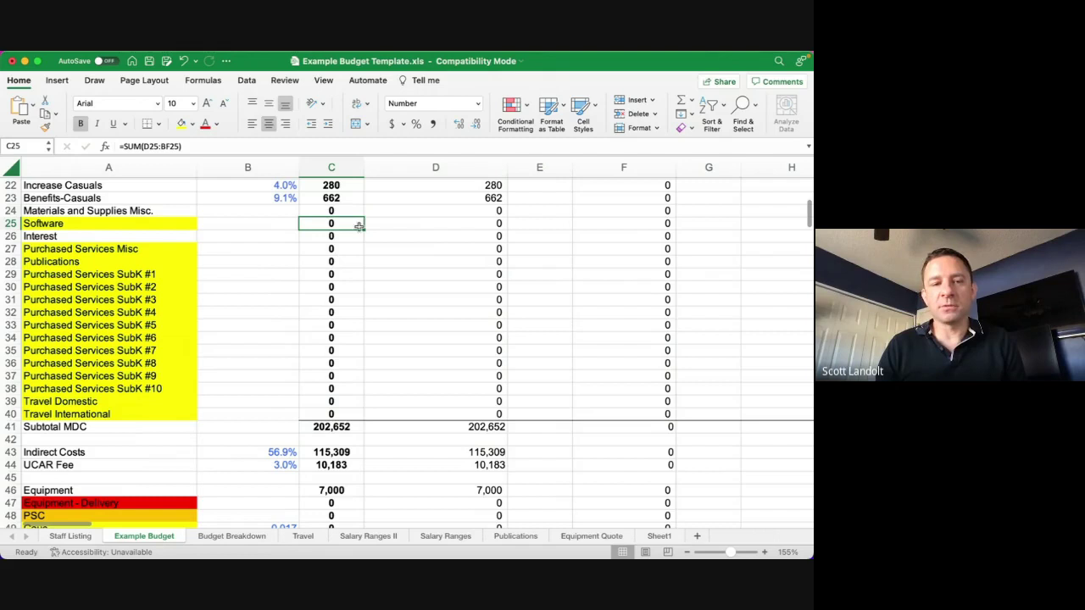
click(425, 211)
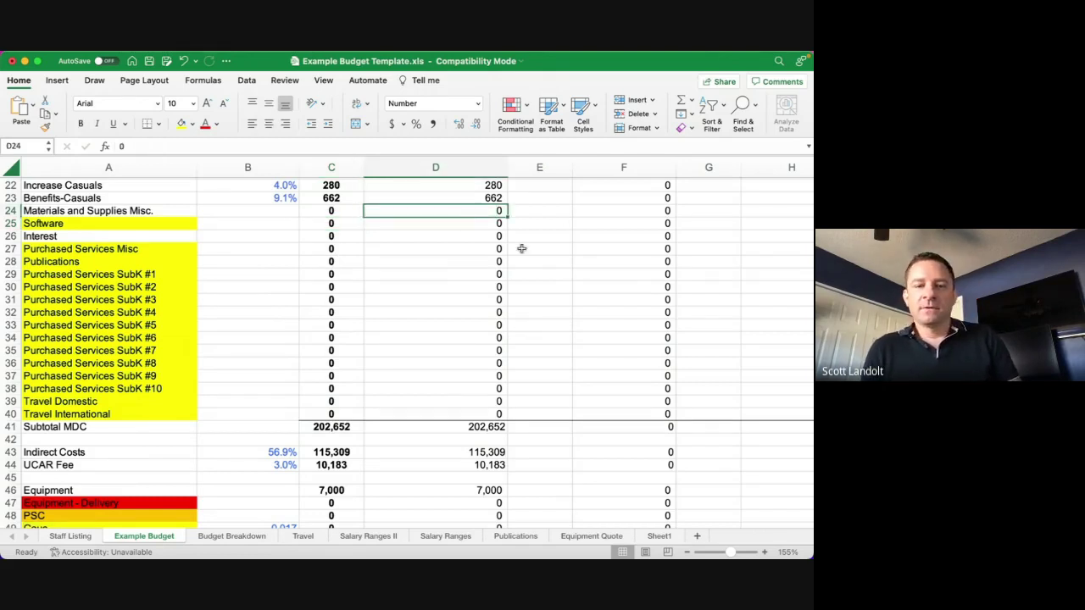
text(4500)
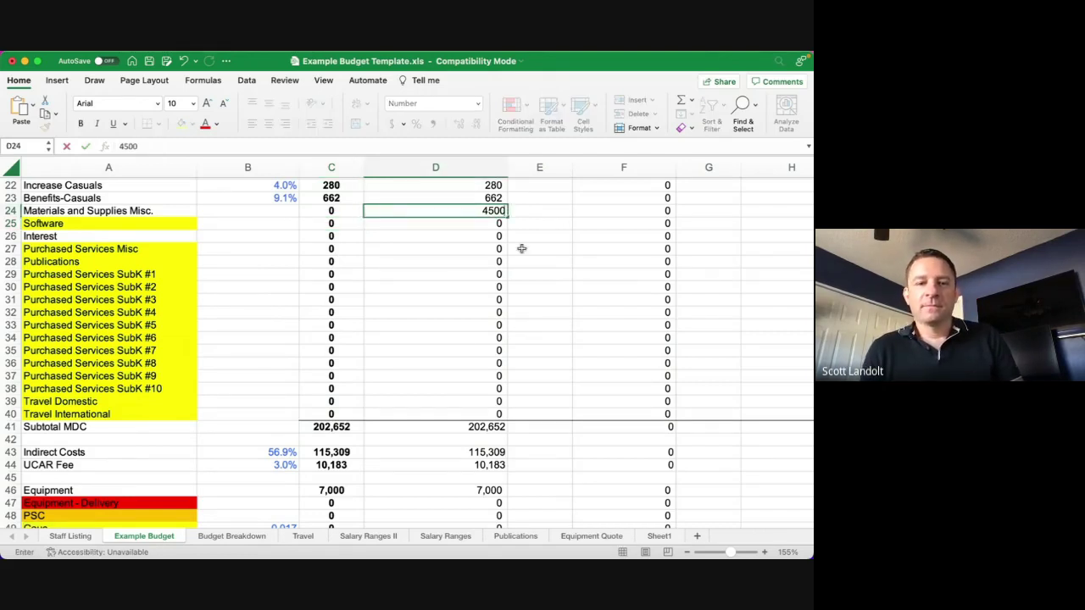
key(Return)
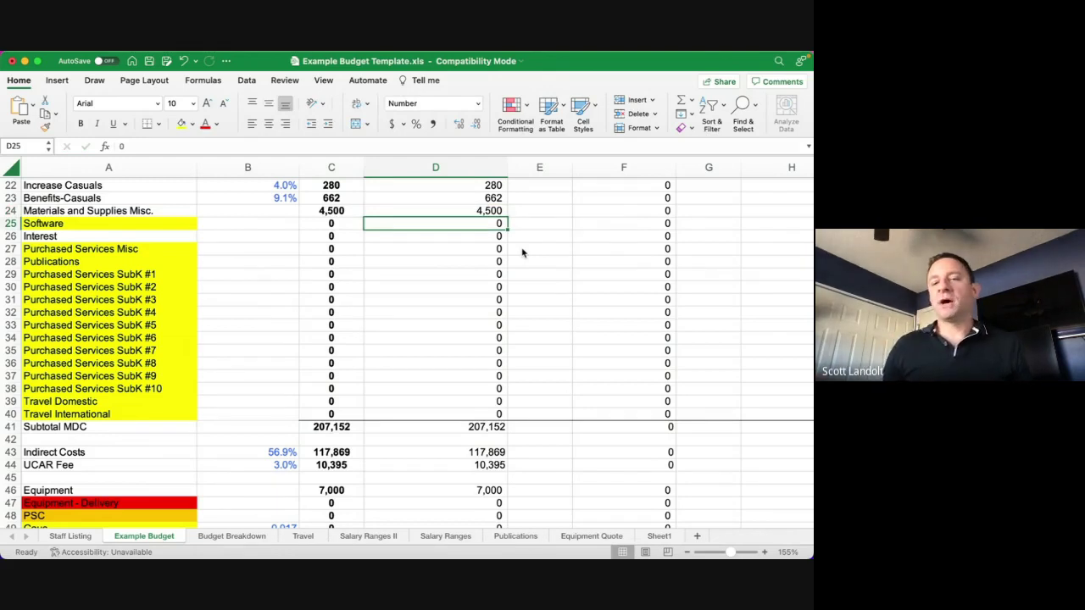
text(500)
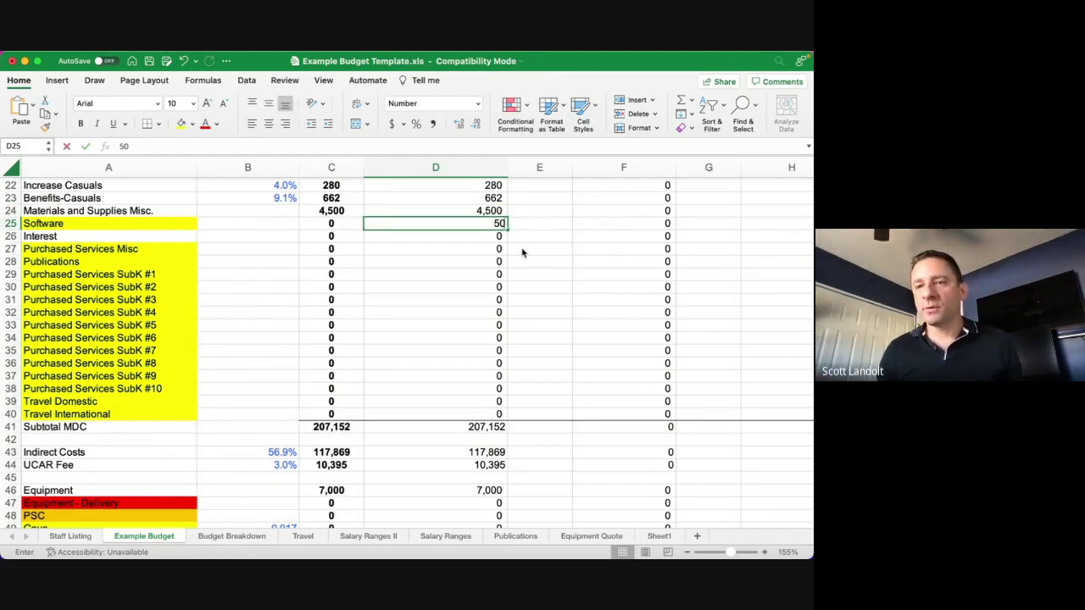
key(Return)
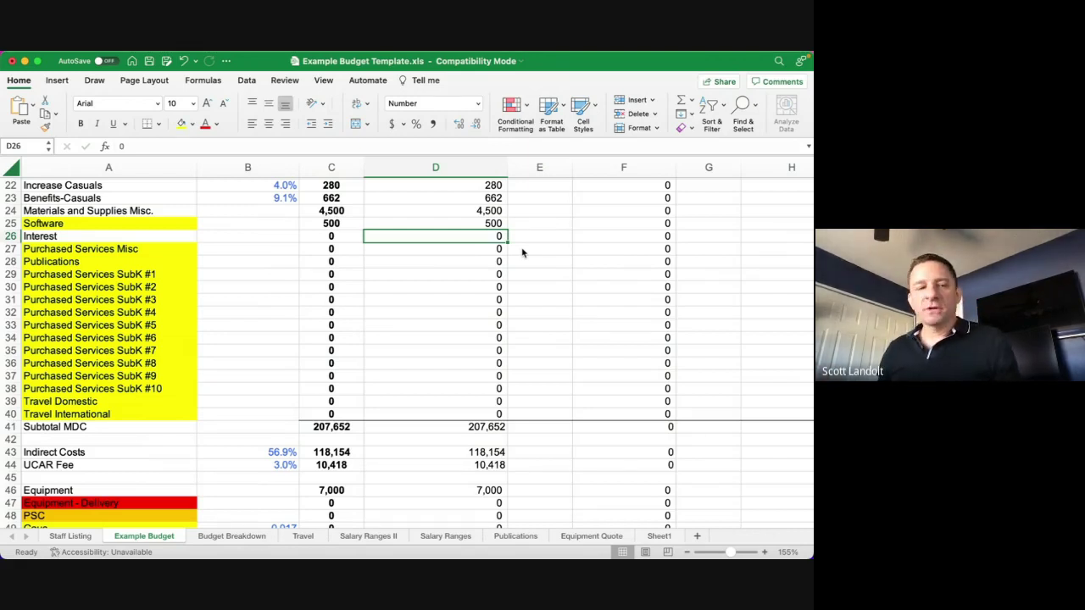
Step: Enter Task 1 costs of 5000 for Publications in D28 and 3000 for Travel Domestic in D39
key(Return)
key(Return)
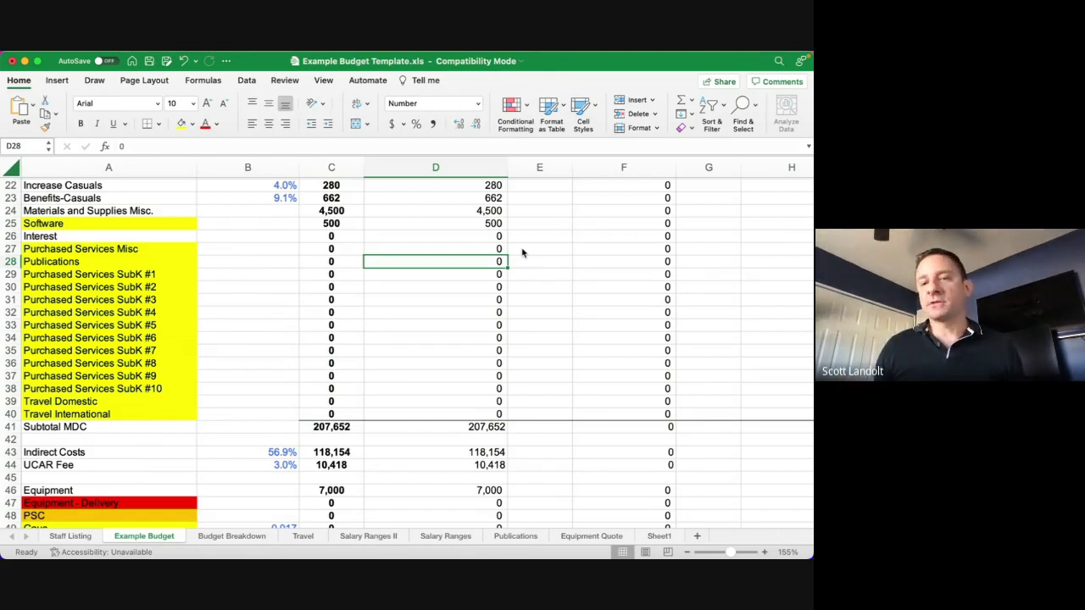
text(5000)
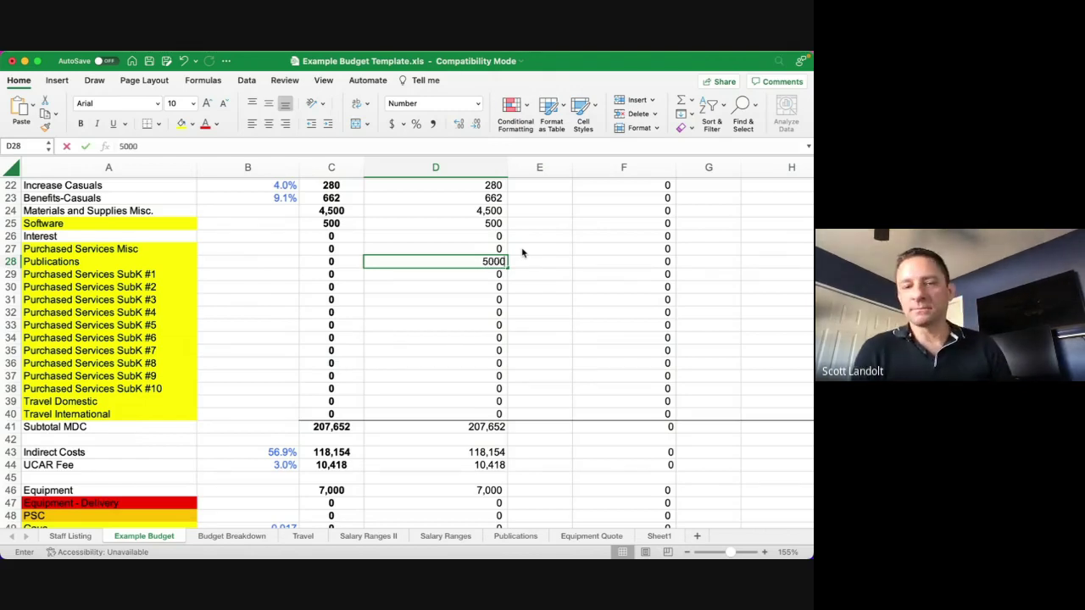
key(Return)
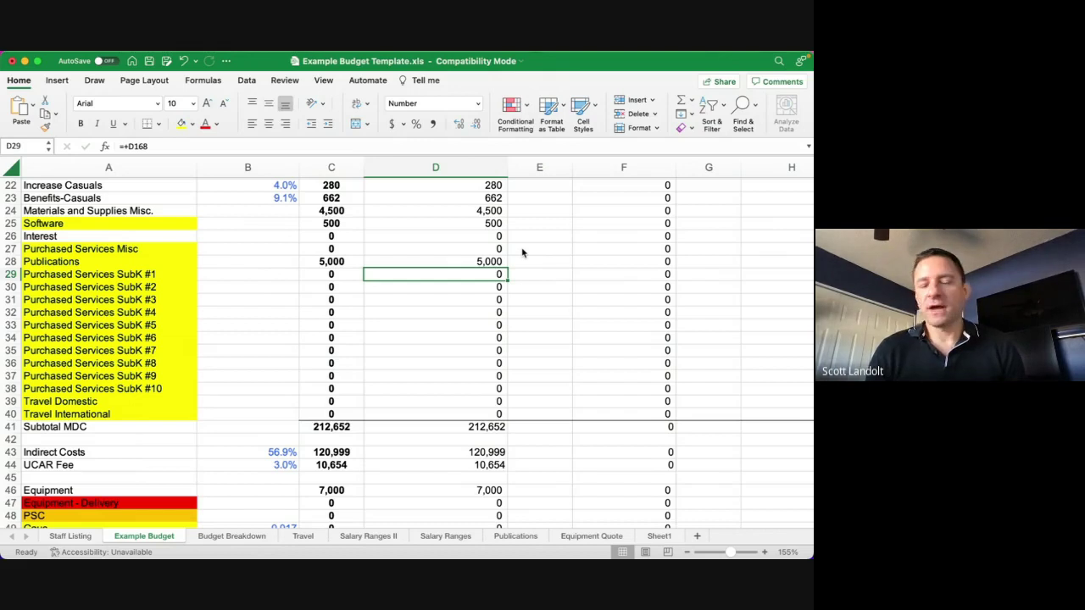
click(476, 404)
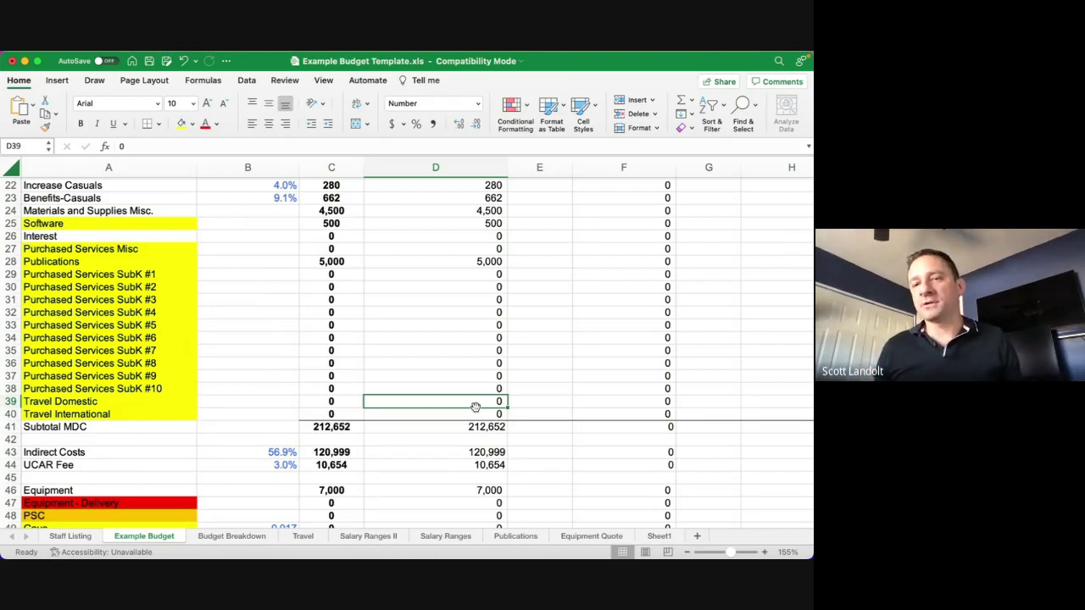
text(3000)
key(Return)
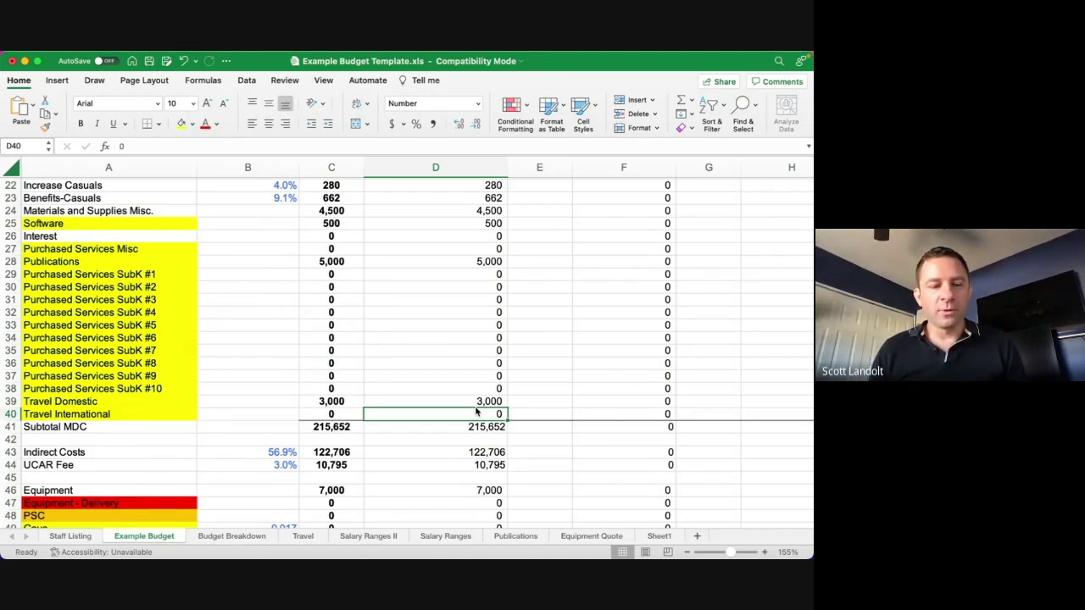
Step: Review the Gaus, CSC per labor hour and Grand Total rows of the budget summary
scroll(475, 412, down, 3)
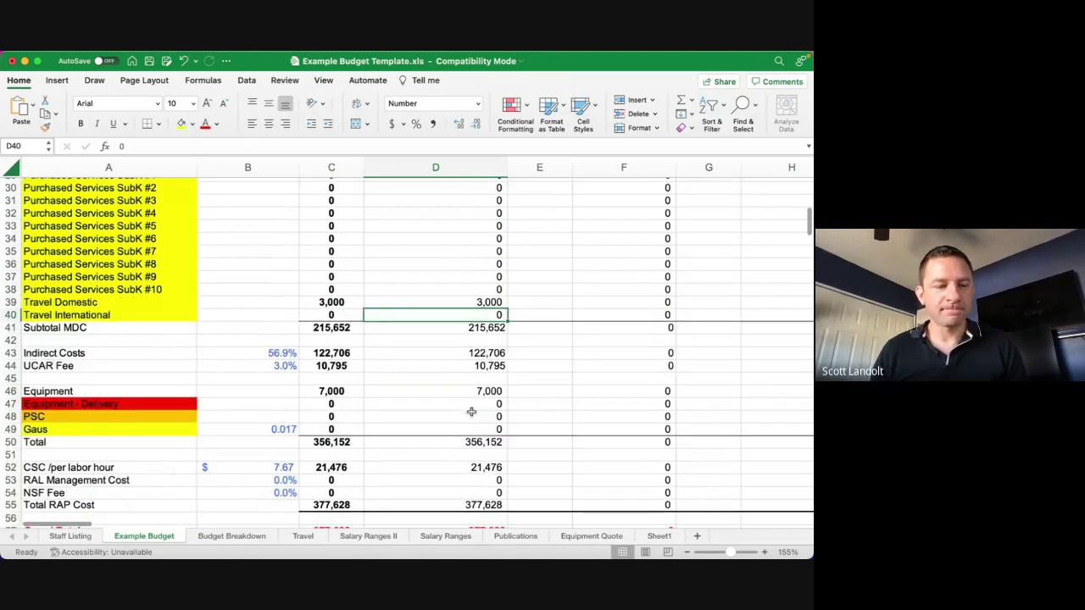
scroll(472, 412, down, 2)
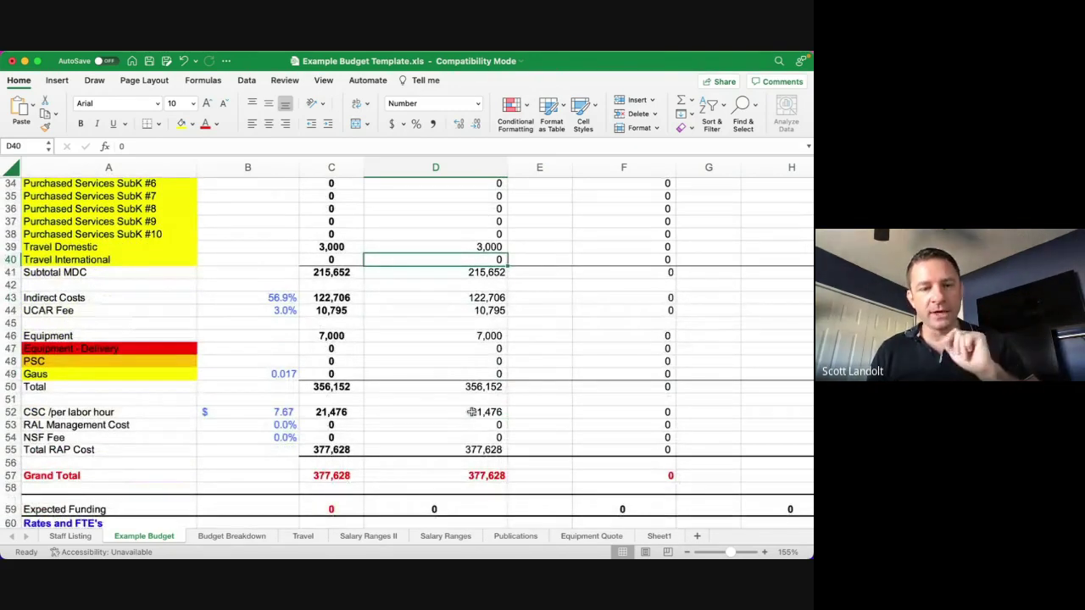
click(12, 374)
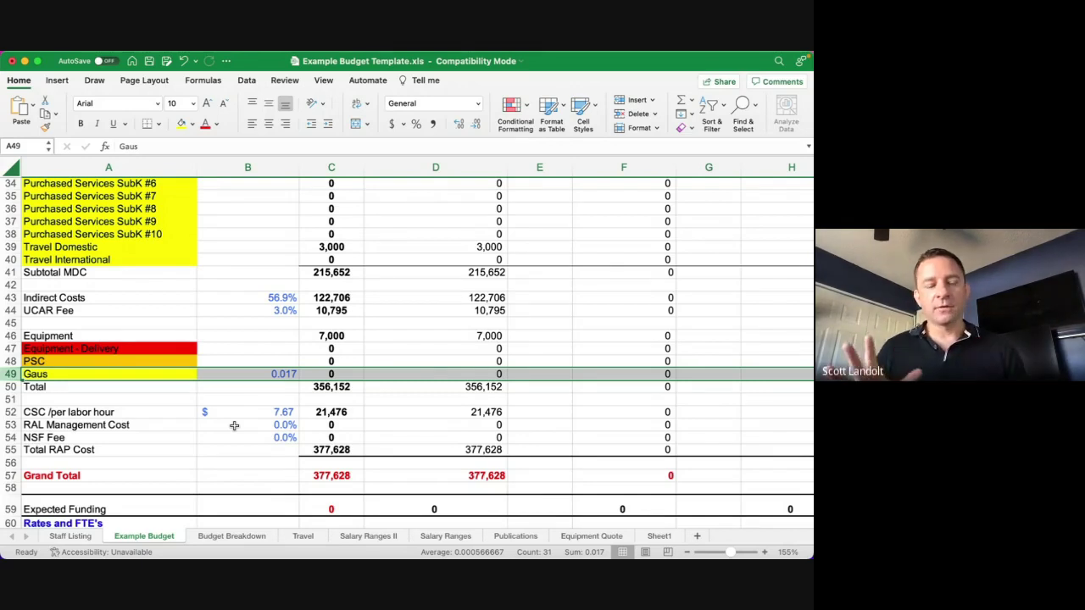
click(119, 412)
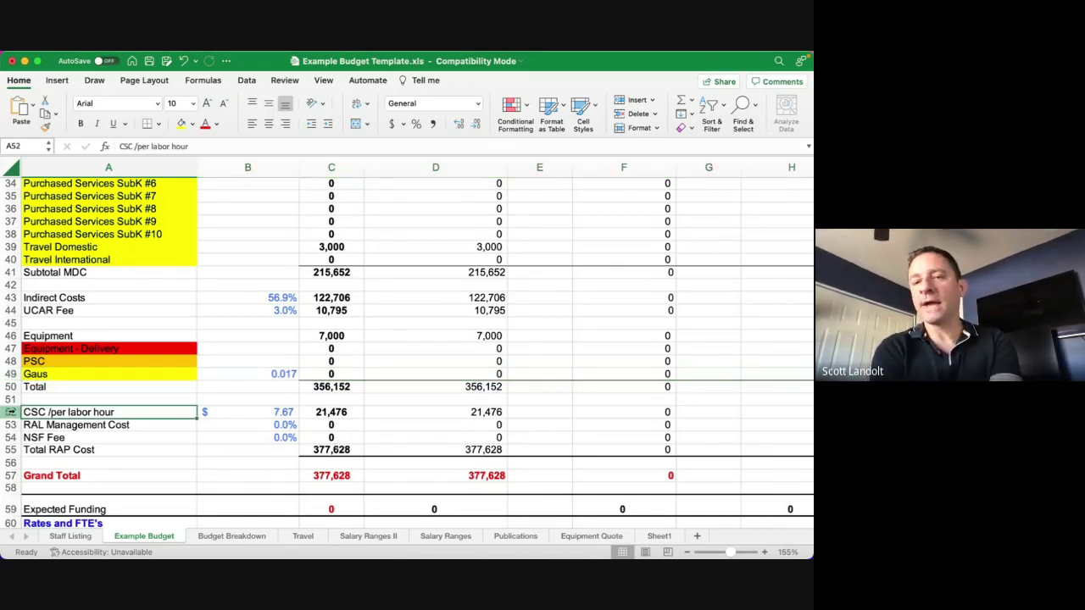
click(9, 476)
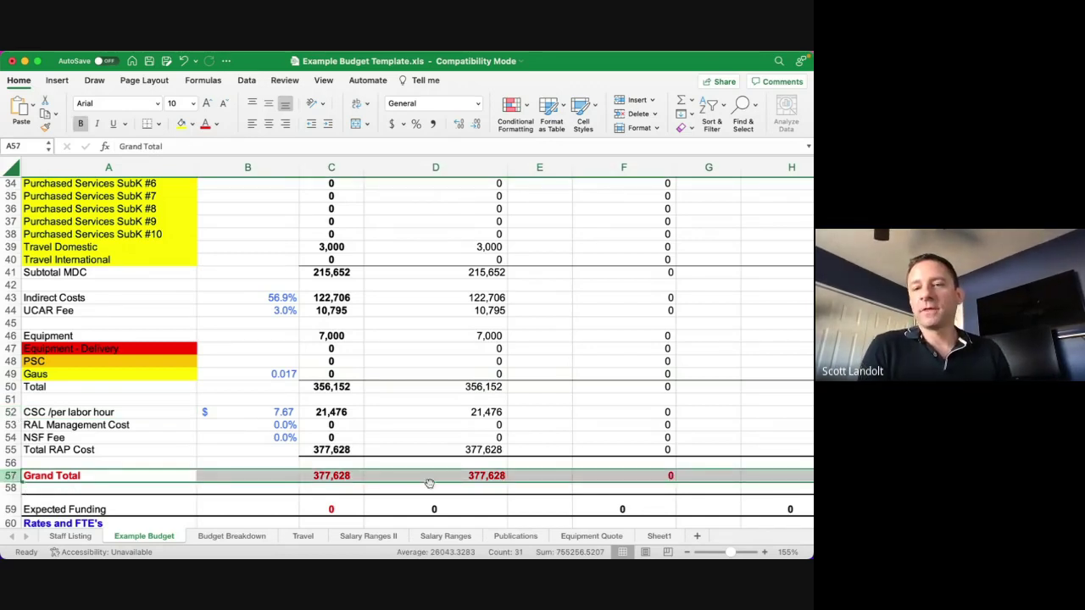
Step: Select the overall Grand Total in C57, and bring the Slido Q&A browser window on screen, enlarged to fill it
click(353, 474)
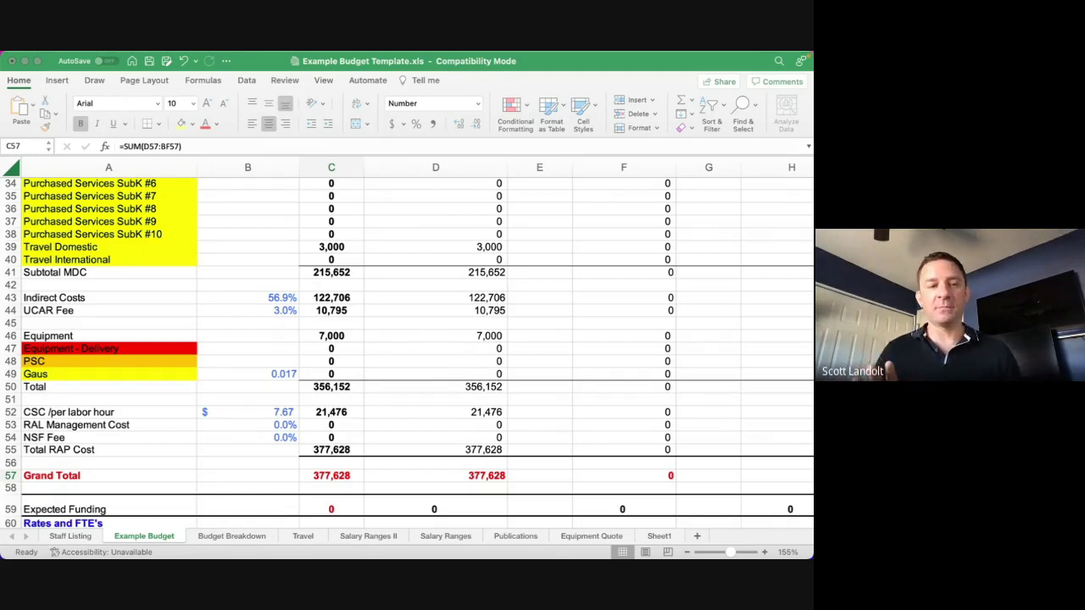
drag(813, 75, 510, 75)
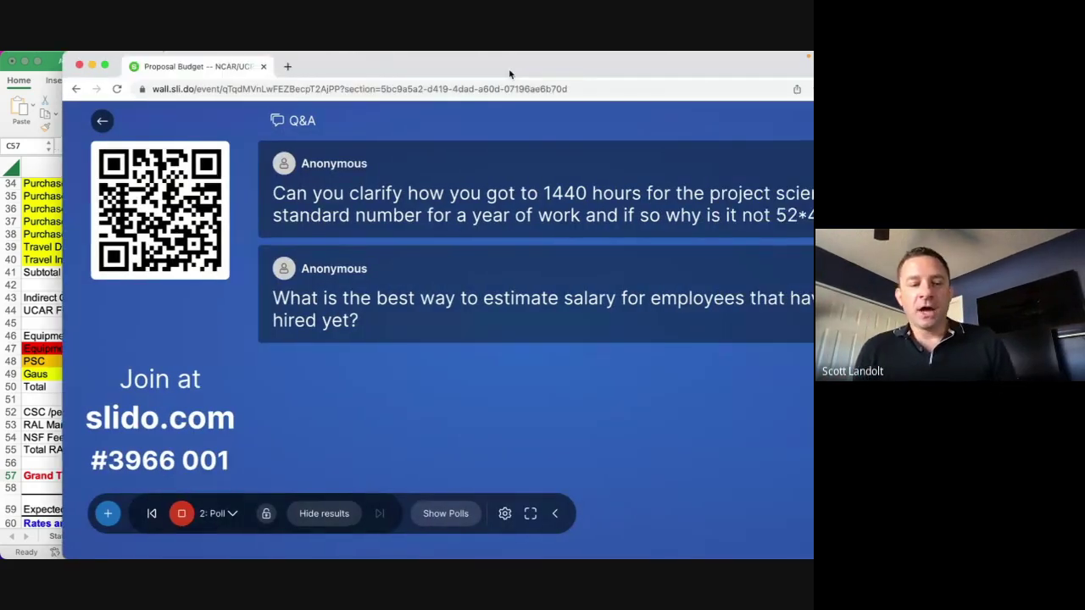
double_click(510, 75)
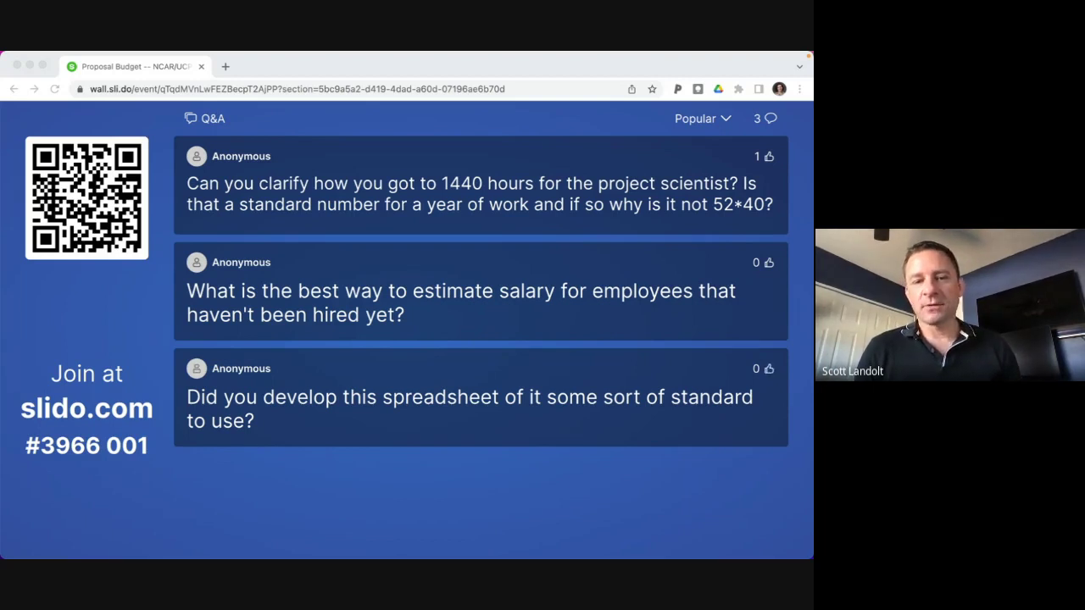
Step: Mark the audience question about the project scientist's 1440 hours as answered in the Slido Q&A list
mouse_move(641, 507)
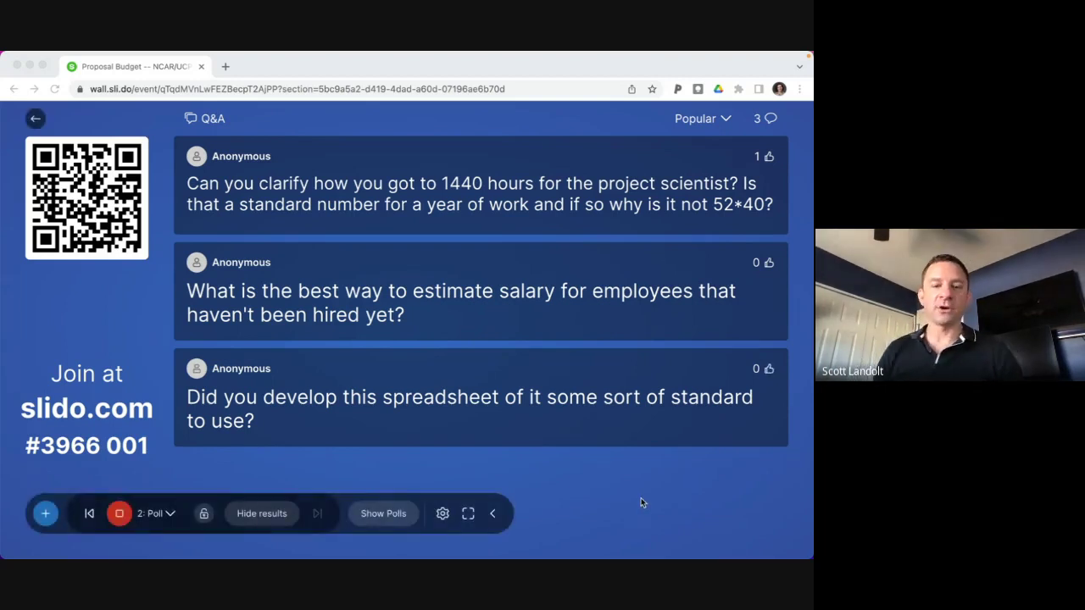
click(627, 156)
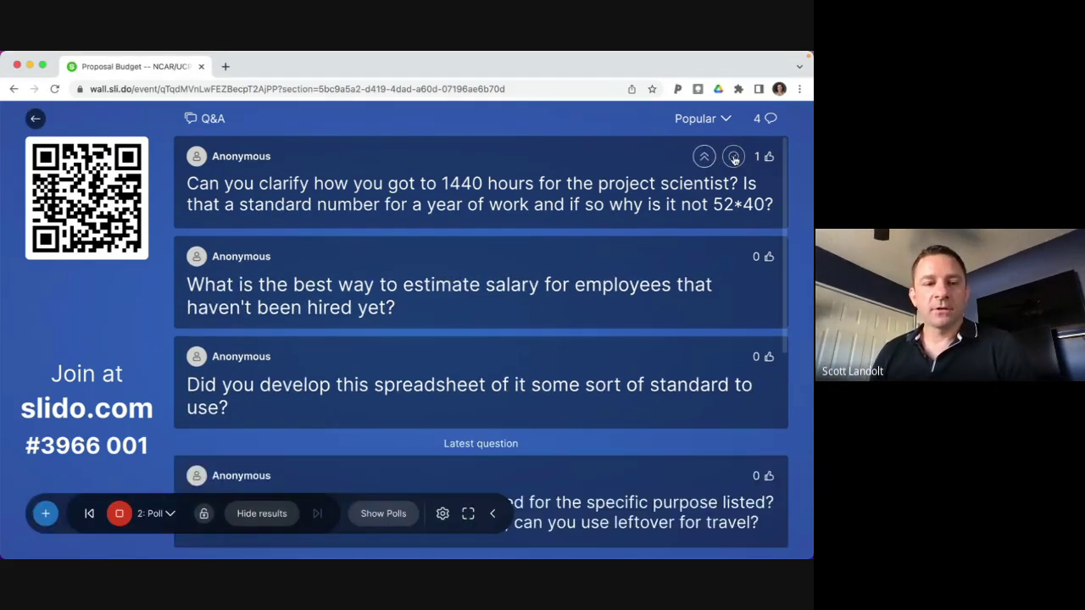
click(733, 157)
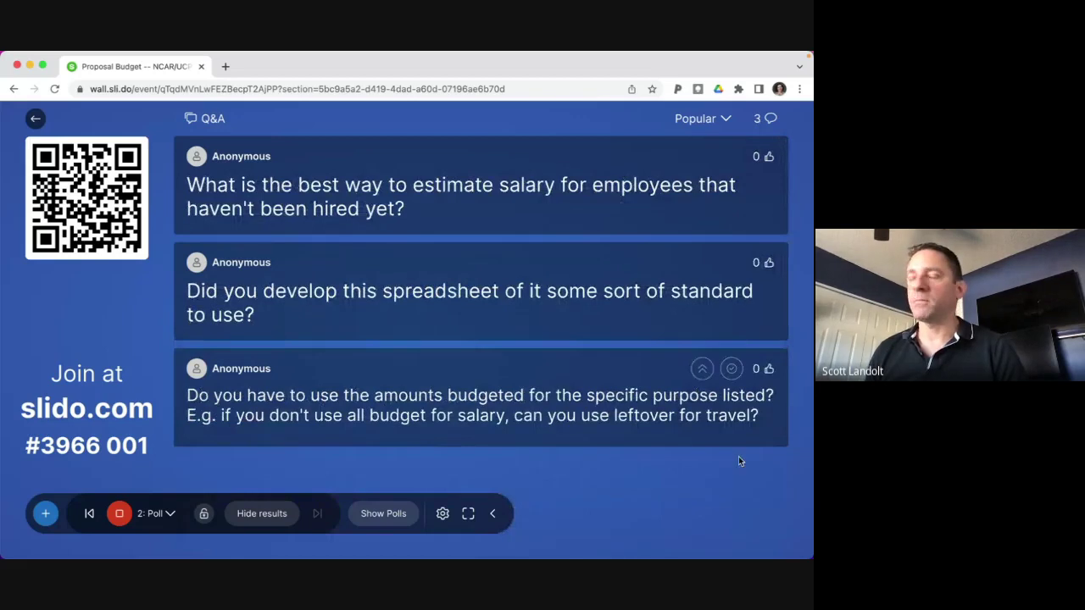